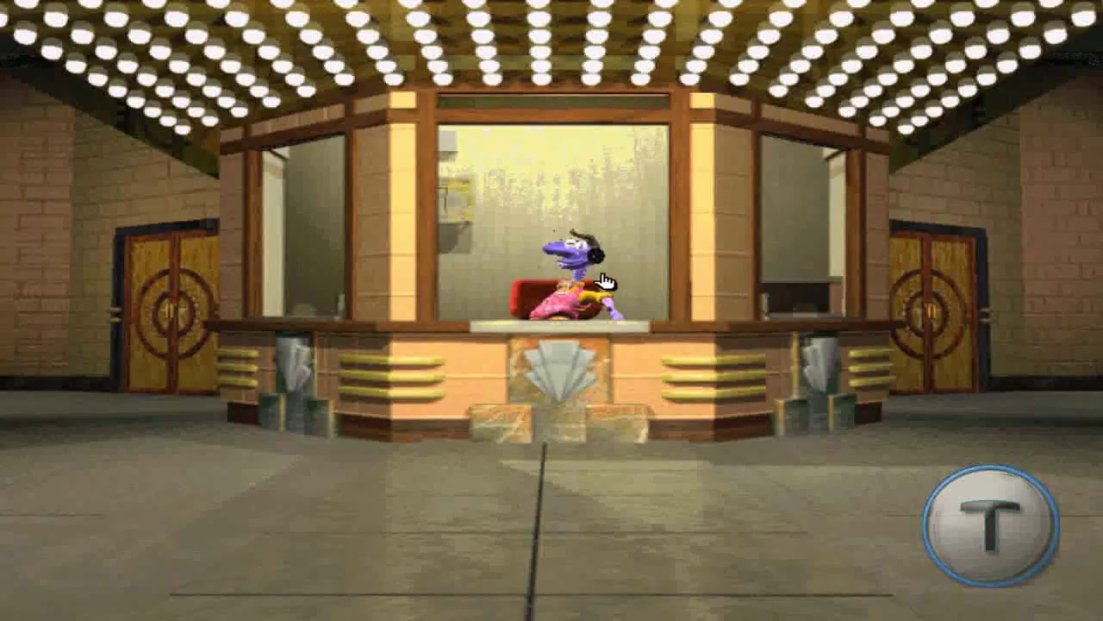
- Walk up to the ticket booth and accept the offer to make a movie
{"action": "left_click", "coordinate": [576, 276]}
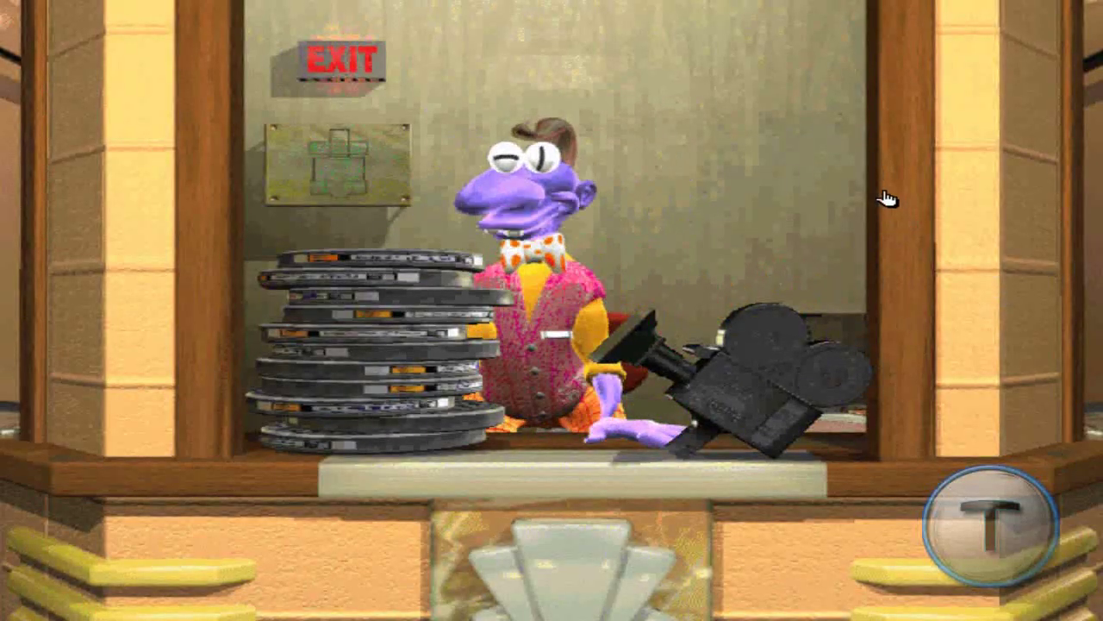
{"action": "left_click", "coordinate": [887, 82]}
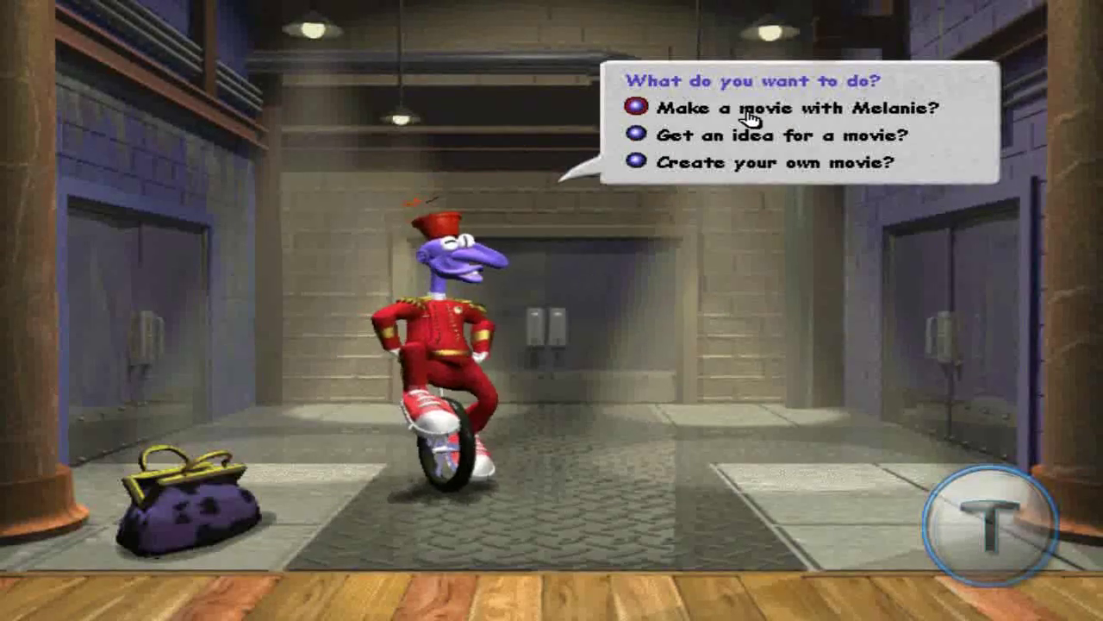
- Start your own movie in the arched street scene, using the market-awning camera angle
{"action": "left_click", "coordinate": [748, 167]}
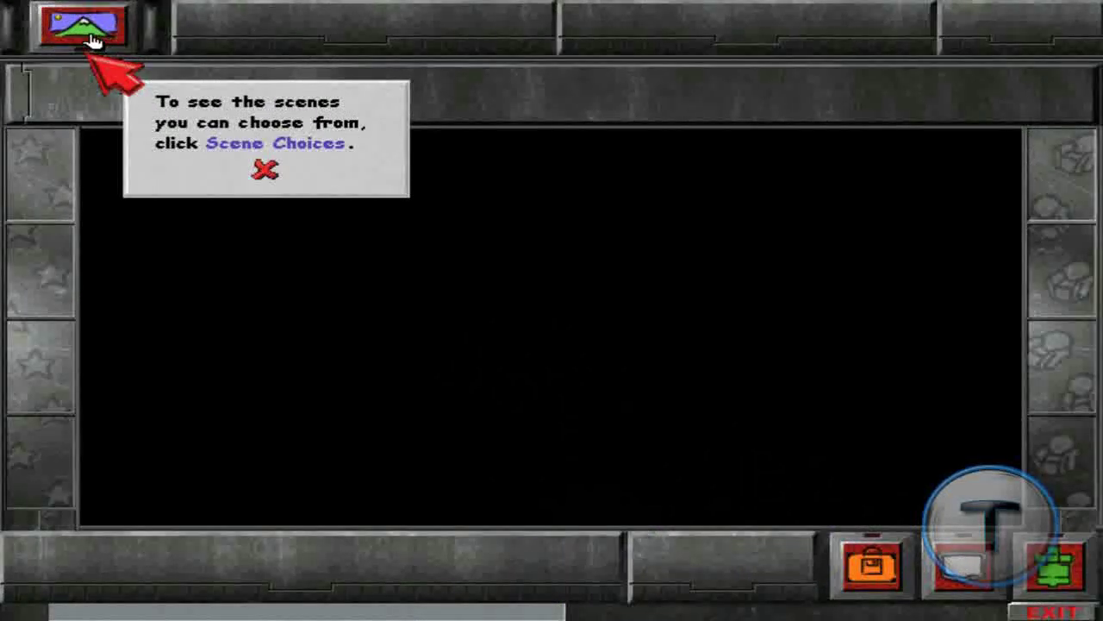
{"action": "left_click", "coordinate": [86, 27]}
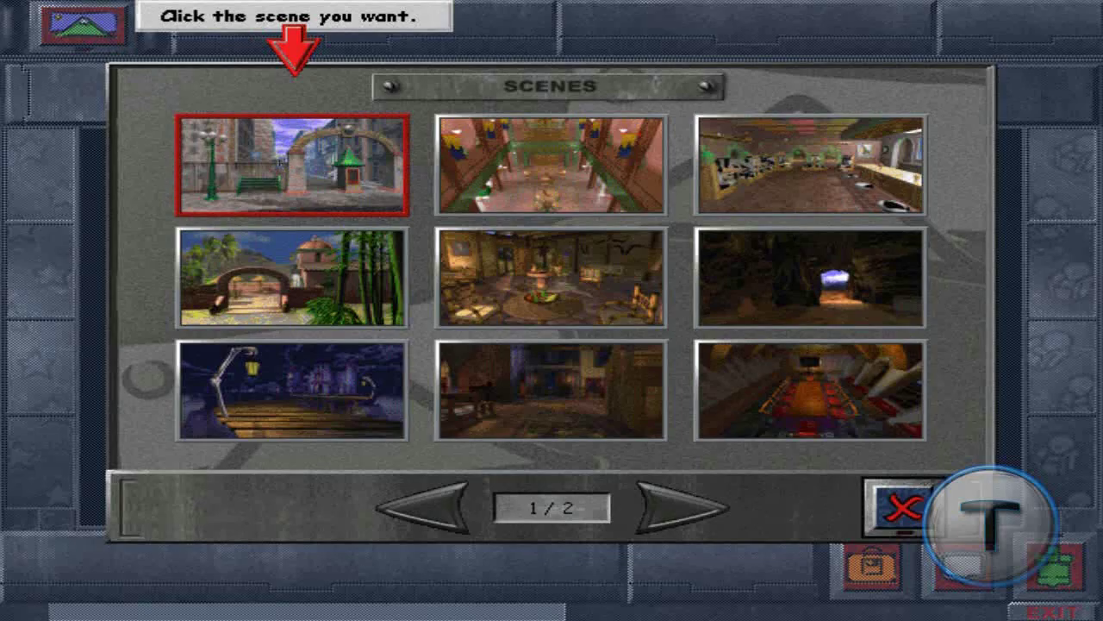
{"action": "left_click", "coordinate": [362, 172]}
{"action": "left_click", "coordinate": [371, 100]}
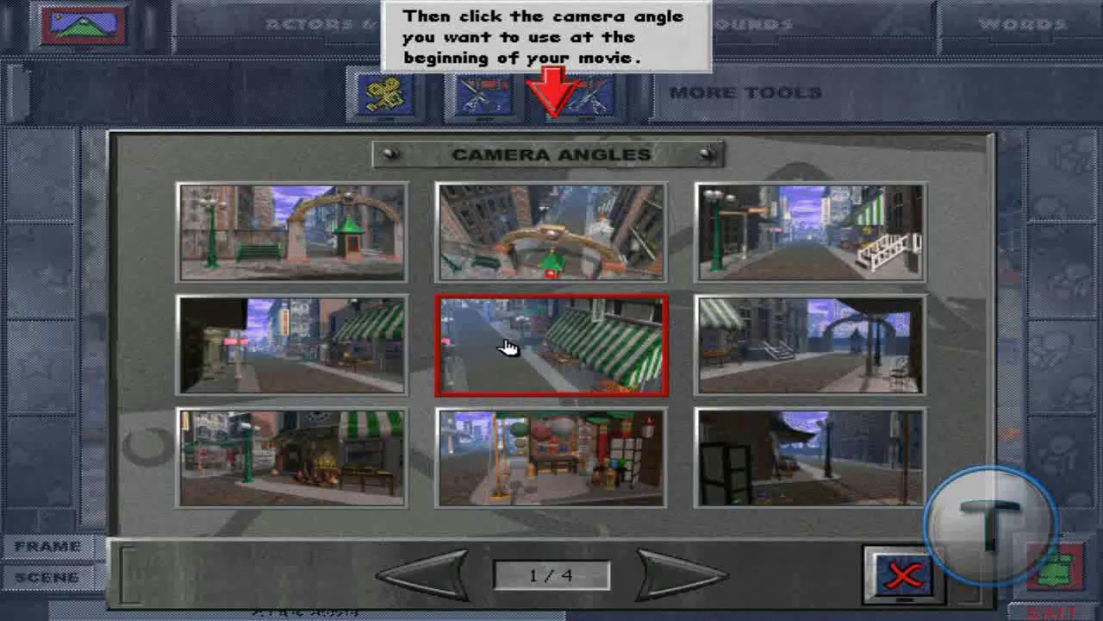
{"action": "left_click", "coordinate": [507, 345]}
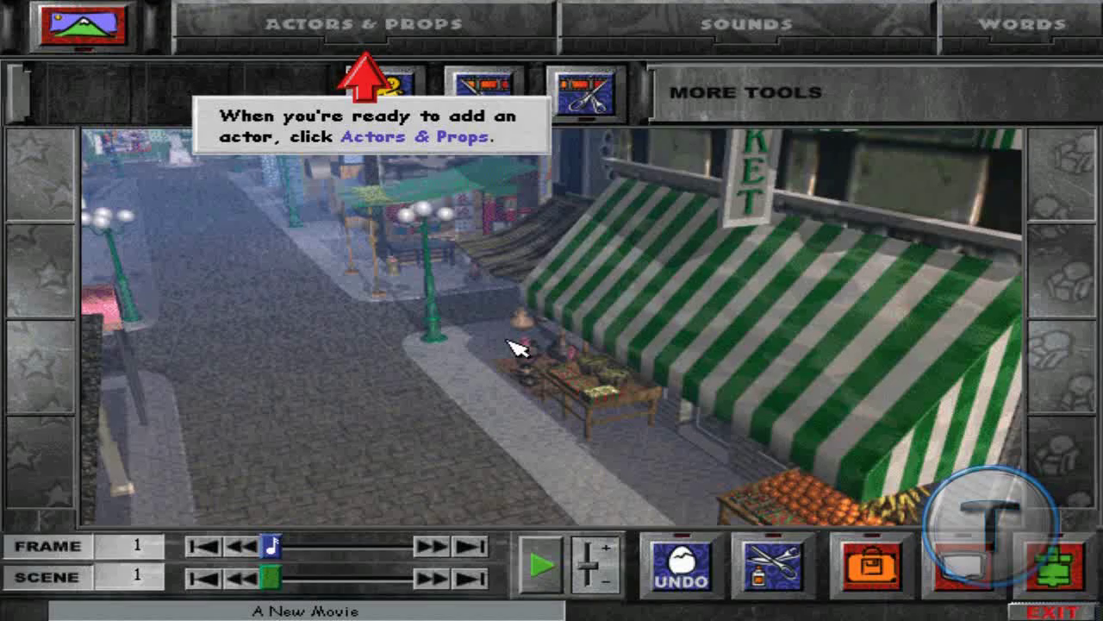
{"action": "left_click", "coordinate": [356, 29]}
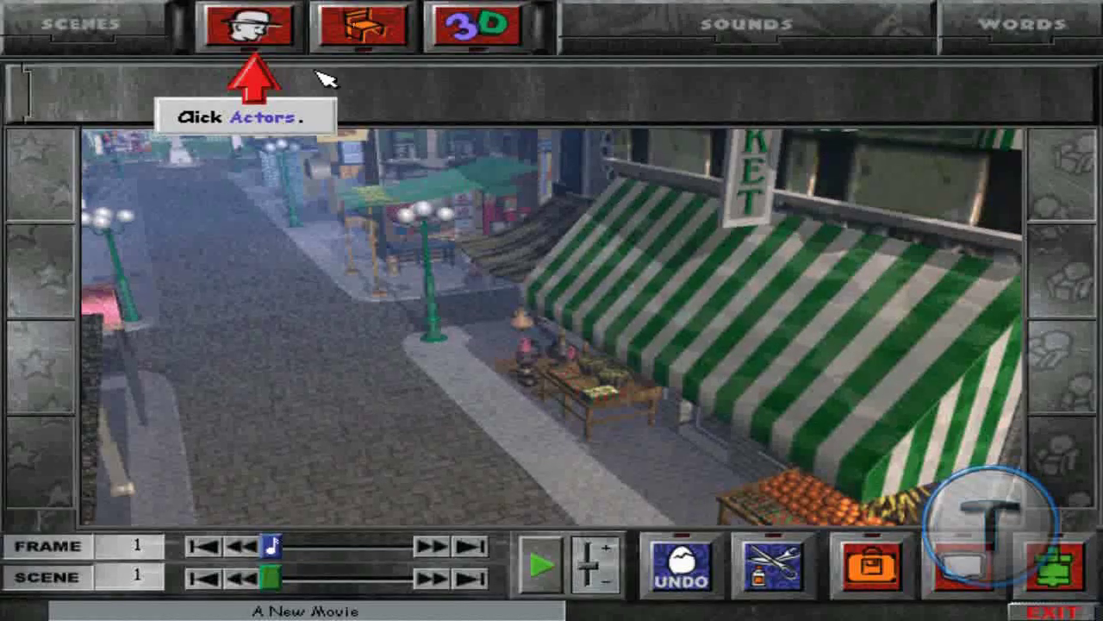
- Add the red car from Props and drop it on the street near the awning
{"action": "left_click", "coordinate": [369, 30]}
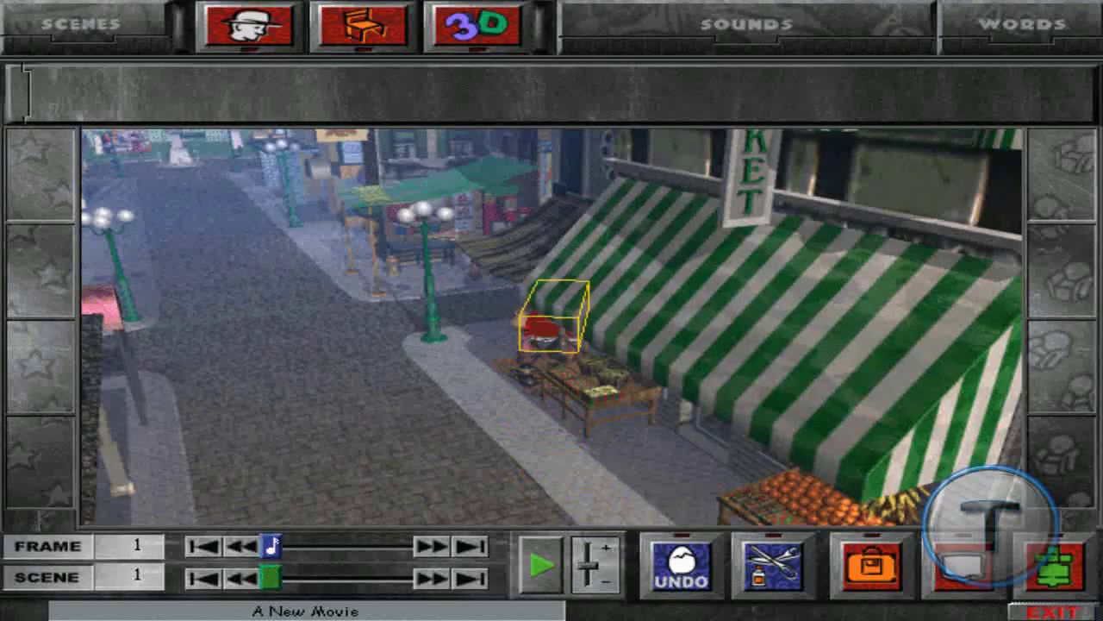
{"action": "left_click_drag", "start_coordinate": [515, 297], "coordinate": [506, 296]}
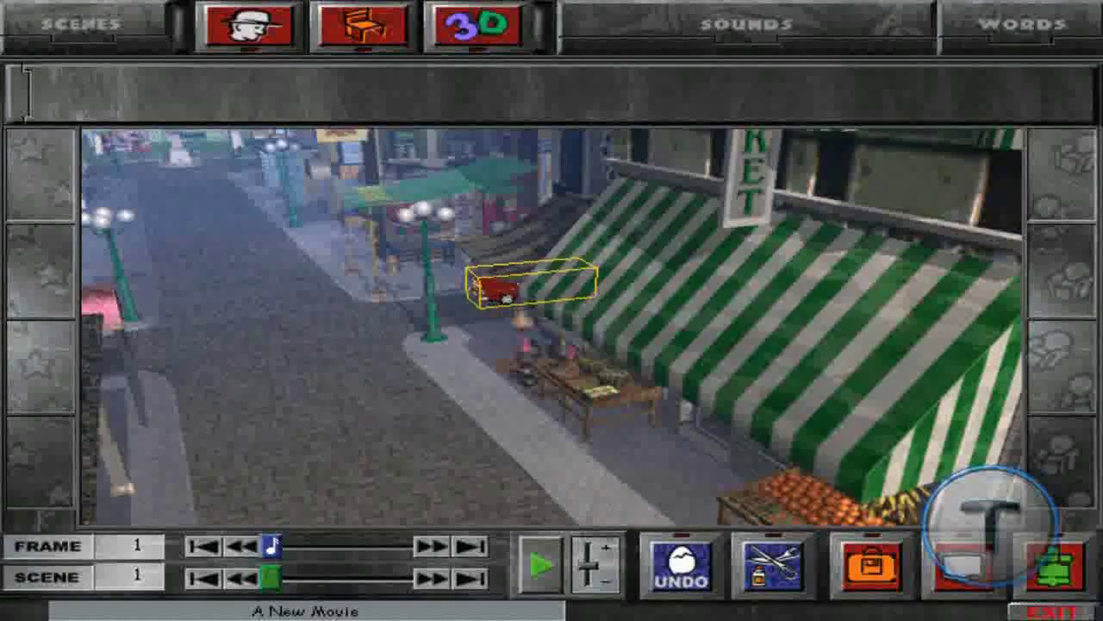
{"action": "left_click", "coordinate": [476, 284]}
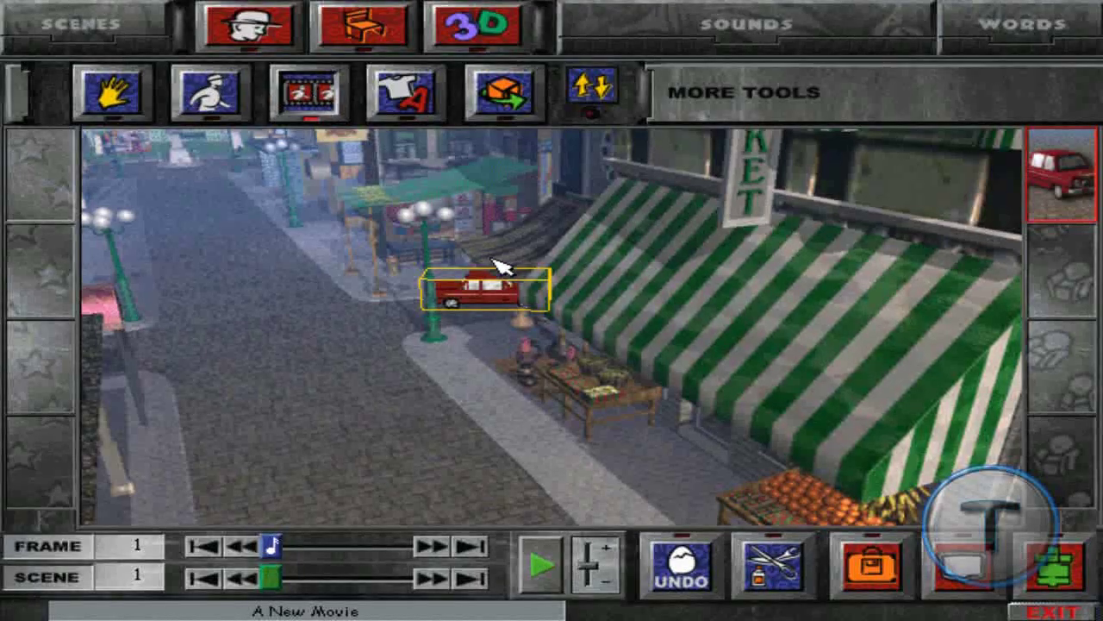
- Record the red car driving left, then turning down the street toward the camera
{"action": "left_click_drag", "start_coordinate": [457, 290], "coordinate": [425, 293]}
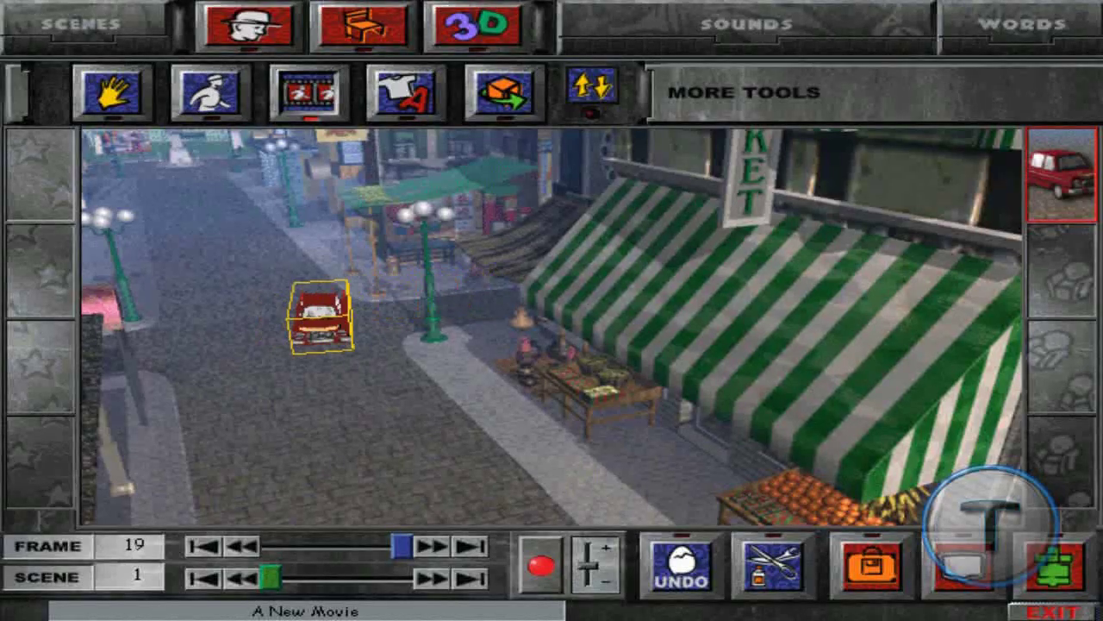
{"action": "left_click_drag", "start_coordinate": [344, 329], "coordinate": [360, 345]}
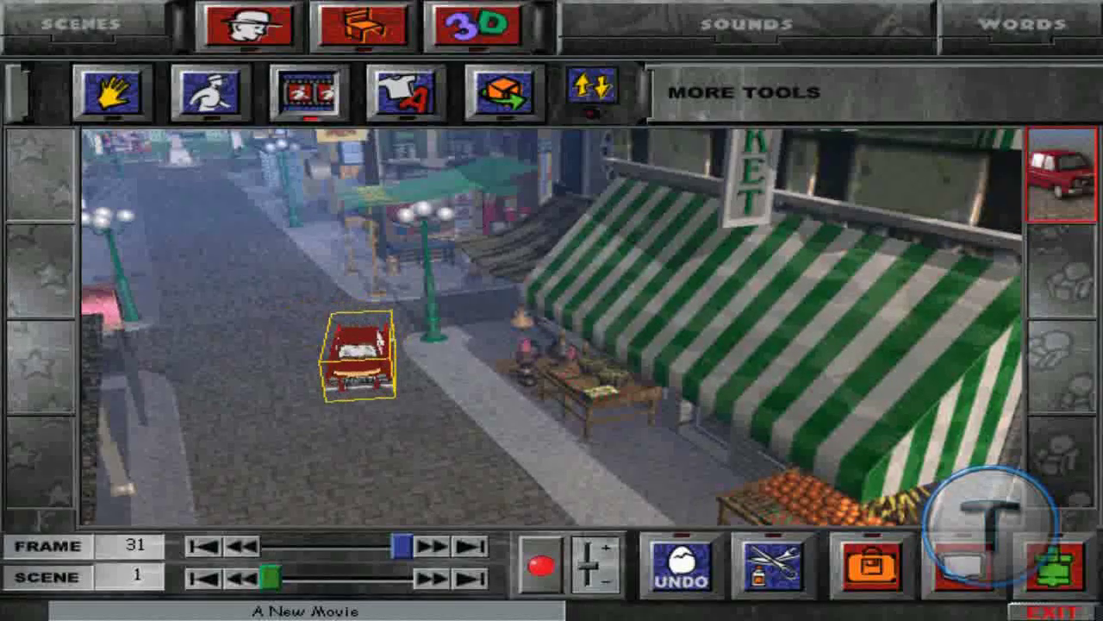
{"action": "mouse_move", "coordinate": [358, 384]}
{"action": "left_mouse_down"}
{"action": "mouse_move", "coordinate": [379, 387]}
{"action": "mouse_move", "coordinate": [422, 448]}
{"action": "mouse_move", "coordinate": [480, 479]}
{"action": "left_mouse_up"}
{"action": "left_click_drag", "start_coordinate": [444, 515], "coordinate": [457, 526]}
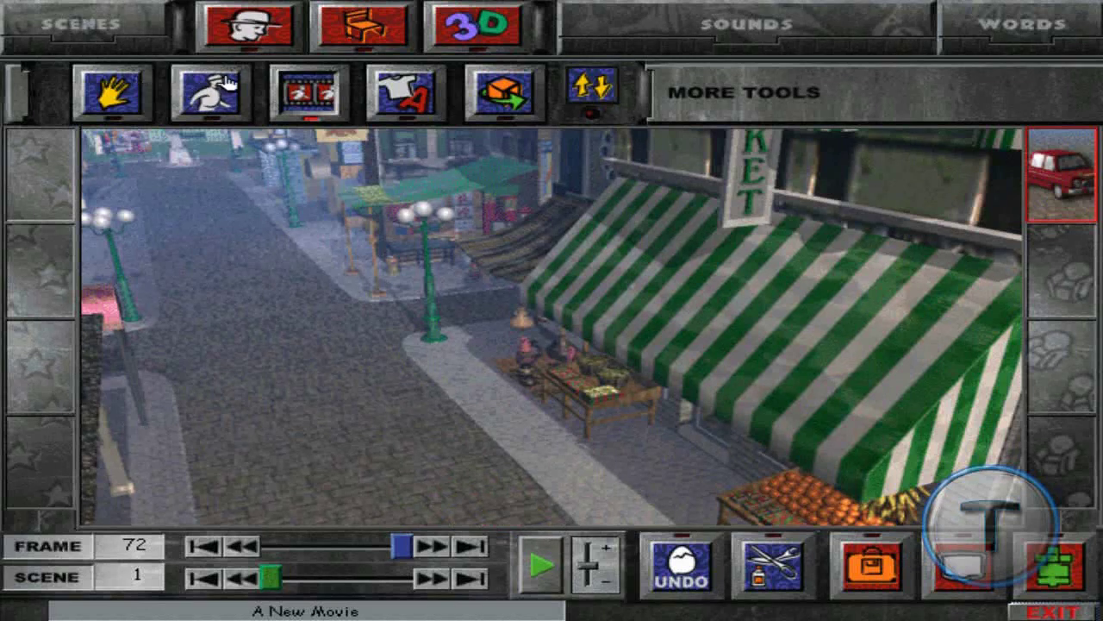
- Step forward a frame and add a police car, recording it driving left along the street
{"action": "left_click", "coordinate": [431, 548]}
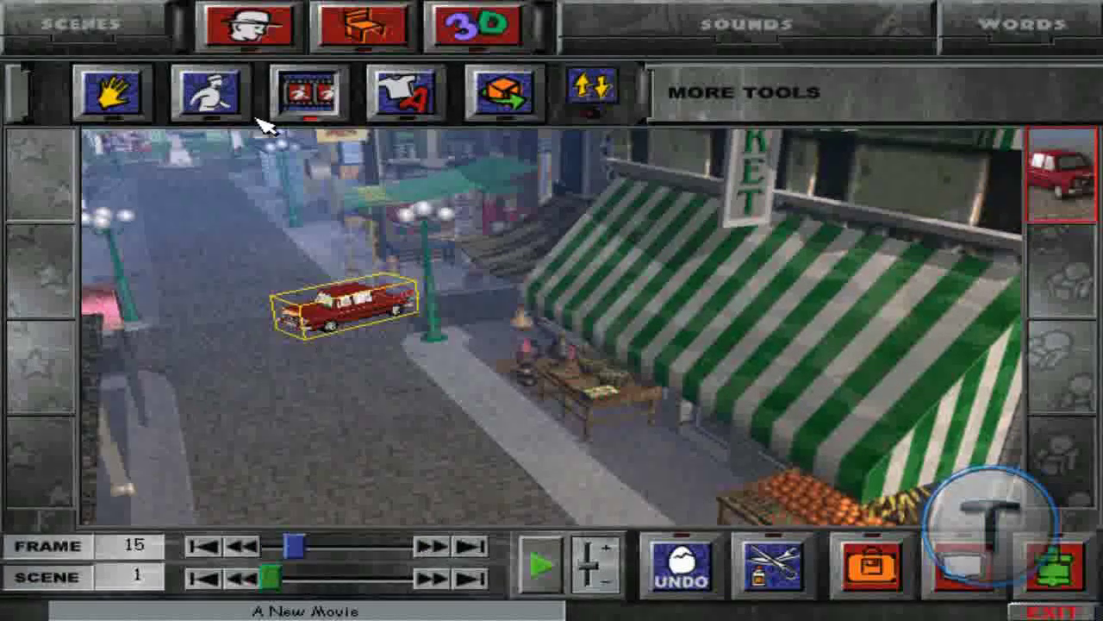
{"action": "left_click", "coordinate": [358, 38]}
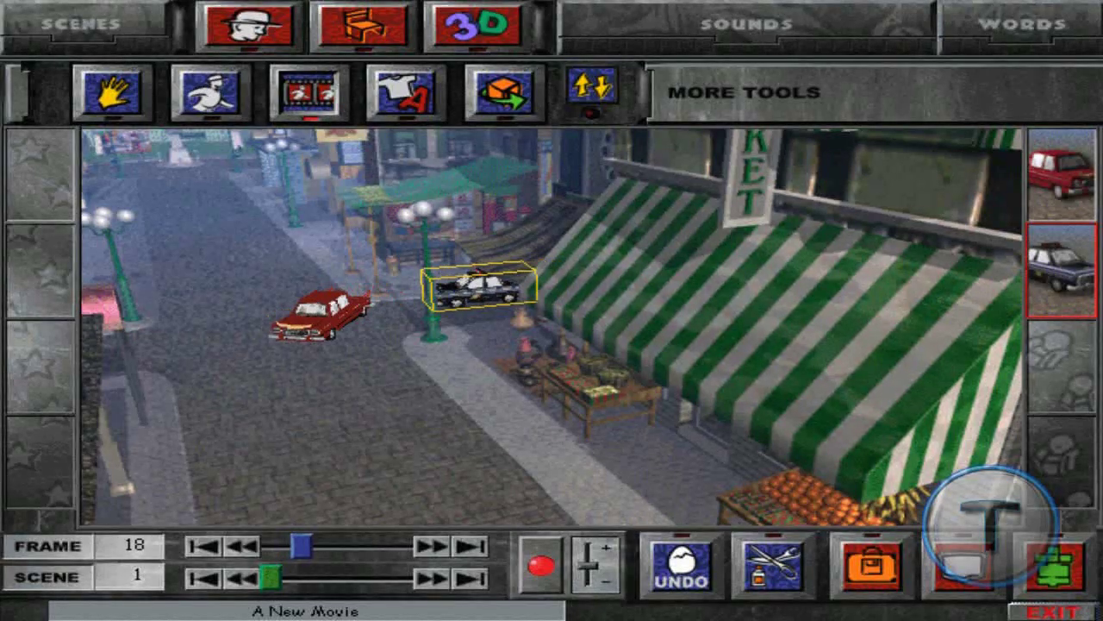
{"action": "mouse_move", "coordinate": [478, 287]}
{"action": "left_mouse_down"}
{"action": "mouse_move", "coordinate": [281, 323]}
{"action": "mouse_move", "coordinate": [308, 336]}
{"action": "mouse_move", "coordinate": [307, 357]}
{"action": "mouse_move", "coordinate": [335, 385]}
{"action": "mouse_move", "coordinate": [374, 402]}
{"action": "mouse_move", "coordinate": [411, 455]}
{"action": "mouse_move", "coordinate": [437, 461]}
{"action": "mouse_move", "coordinate": [461, 493]}
{"action": "mouse_move", "coordinate": [422, 517]}
{"action": "left_mouse_up"}
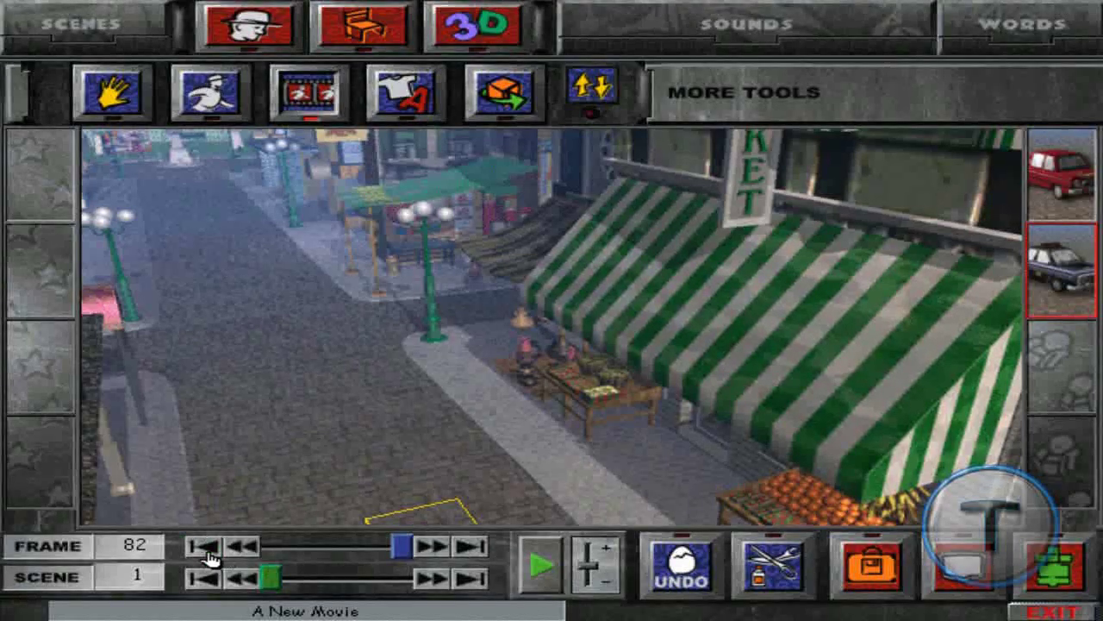
- Page through the Actors browser and place an actor beside the market stalls
{"action": "left_click", "coordinate": [250, 24]}
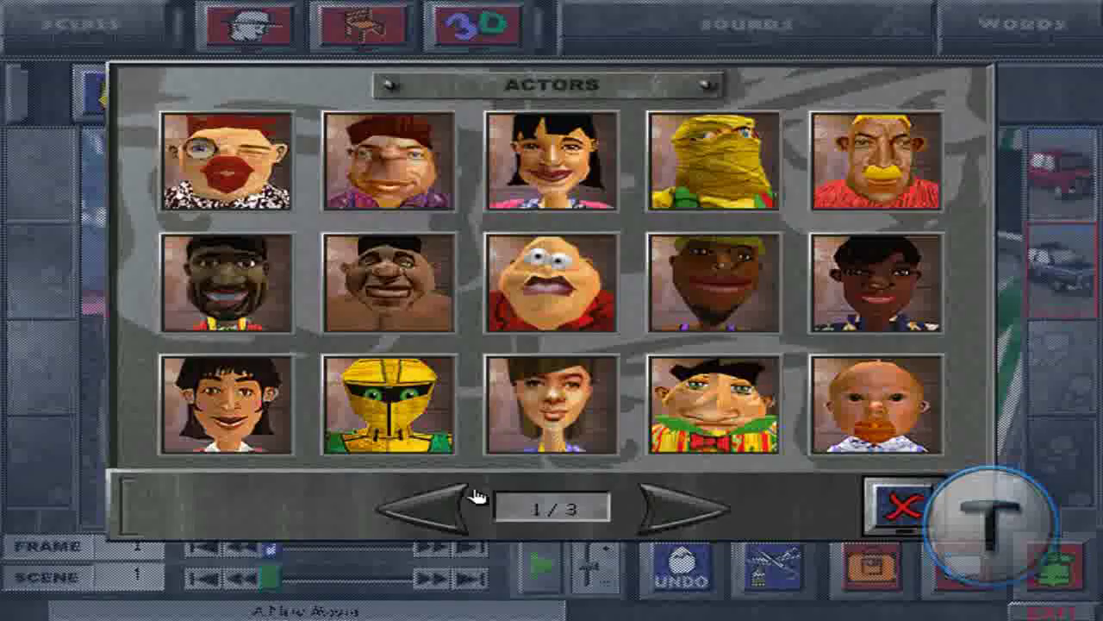
{"action": "left_click", "coordinate": [653, 509]}
{"action": "left_click", "coordinate": [654, 509]}
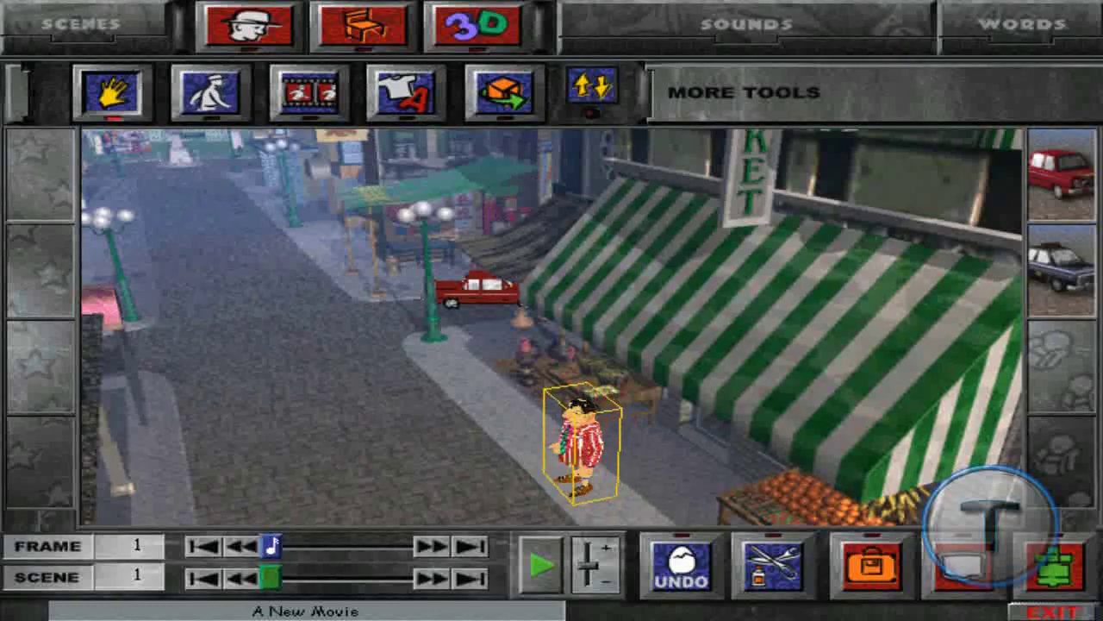
- Try several jackets on the actor, then settle on the leopard-print jacket and confirm
{"action": "left_click", "coordinate": [396, 106]}
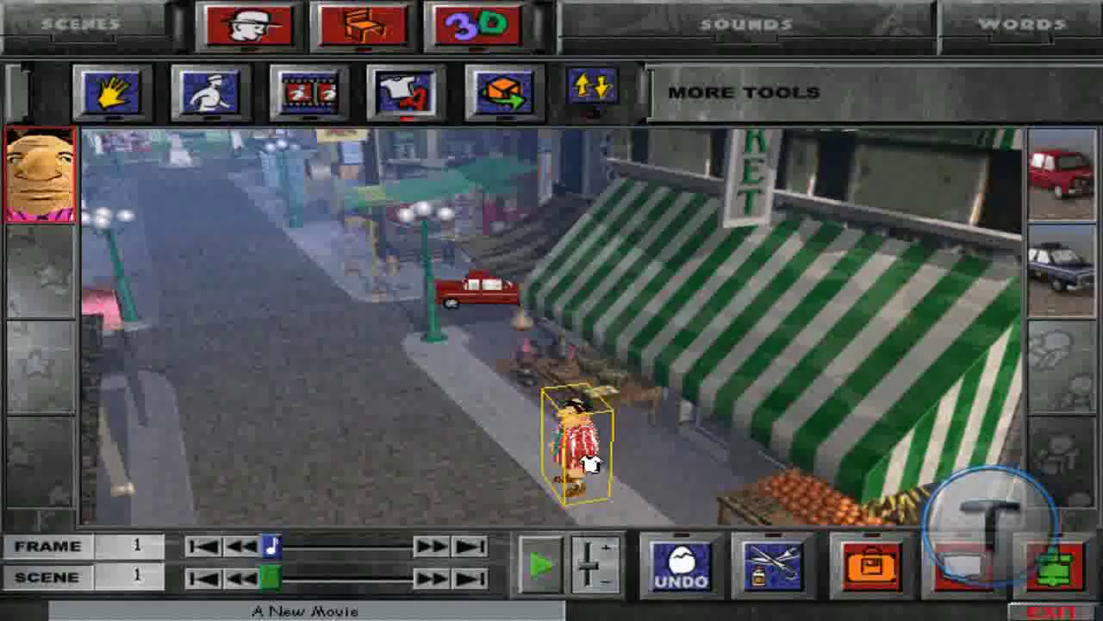
{"action": "left_click", "coordinate": [591, 466]}
{"action": "left_click", "coordinate": [505, 312]}
{"action": "left_click", "coordinate": [500, 284]}
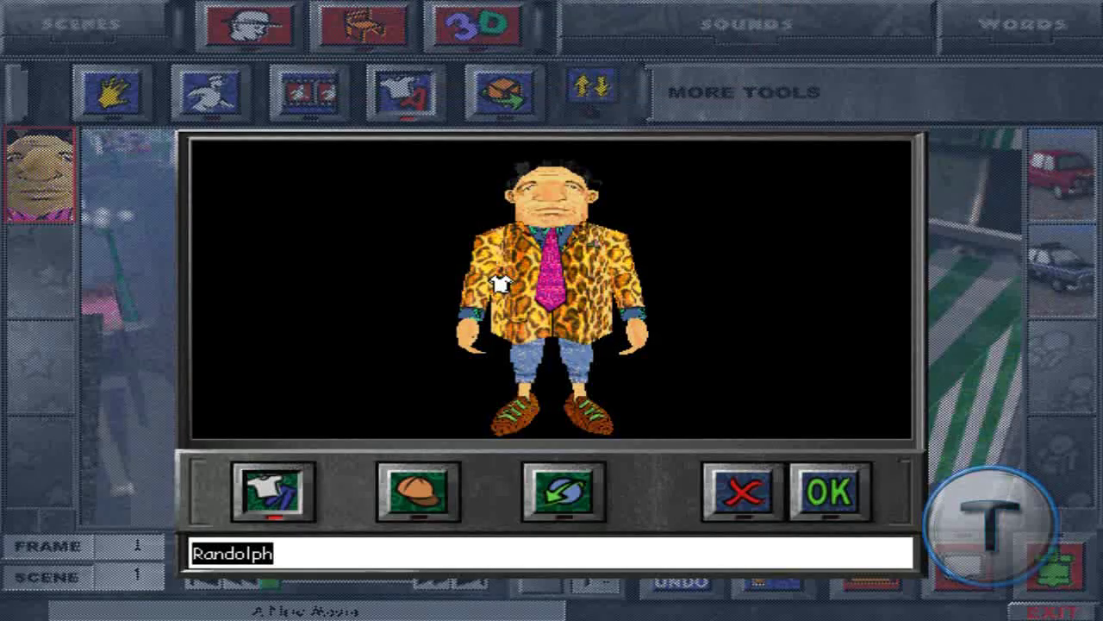
{"action": "left_click", "coordinate": [500, 283]}
{"action": "left_click", "coordinate": [526, 369]}
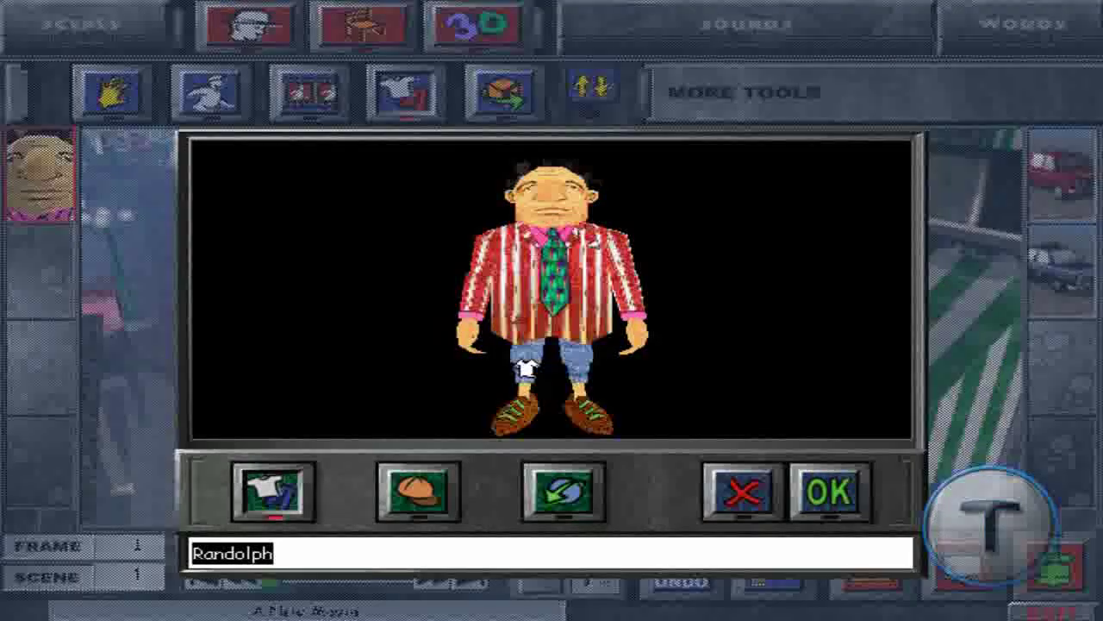
{"action": "left_click", "coordinate": [564, 199]}
{"action": "left_click", "coordinate": [535, 196]}
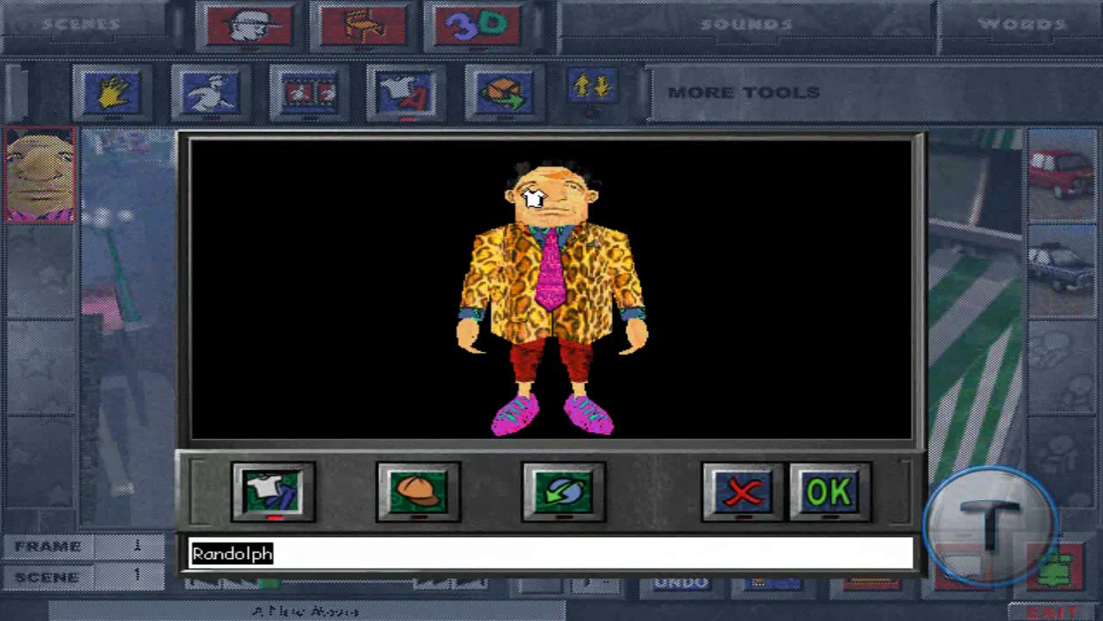
{"action": "left_click", "coordinate": [865, 490]}
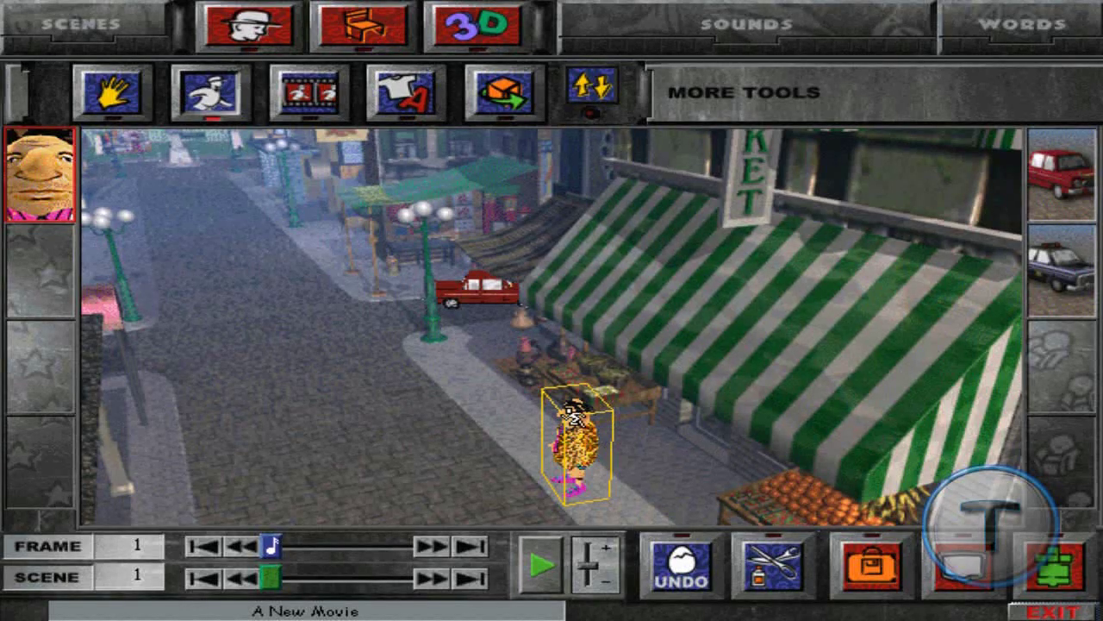
- Give the actor the Walk Slowly action and record a short walk along the street
{"action": "left_click", "coordinate": [209, 92]}
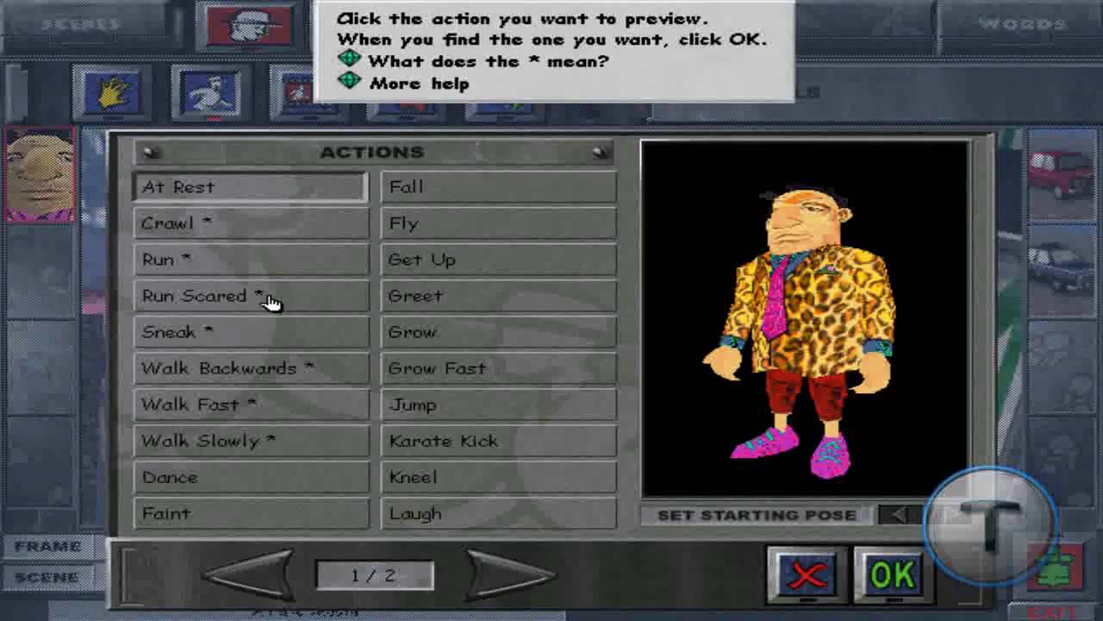
{"action": "left_click", "coordinate": [318, 450]}
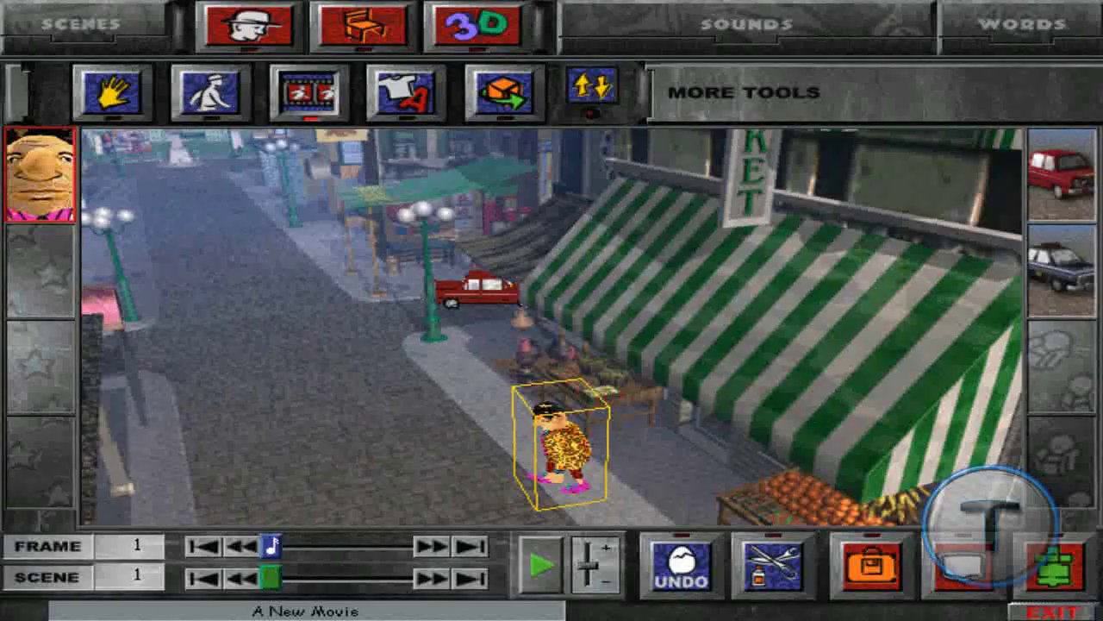
{"action": "left_click_drag", "start_coordinate": [560, 439], "coordinate": [425, 447]}
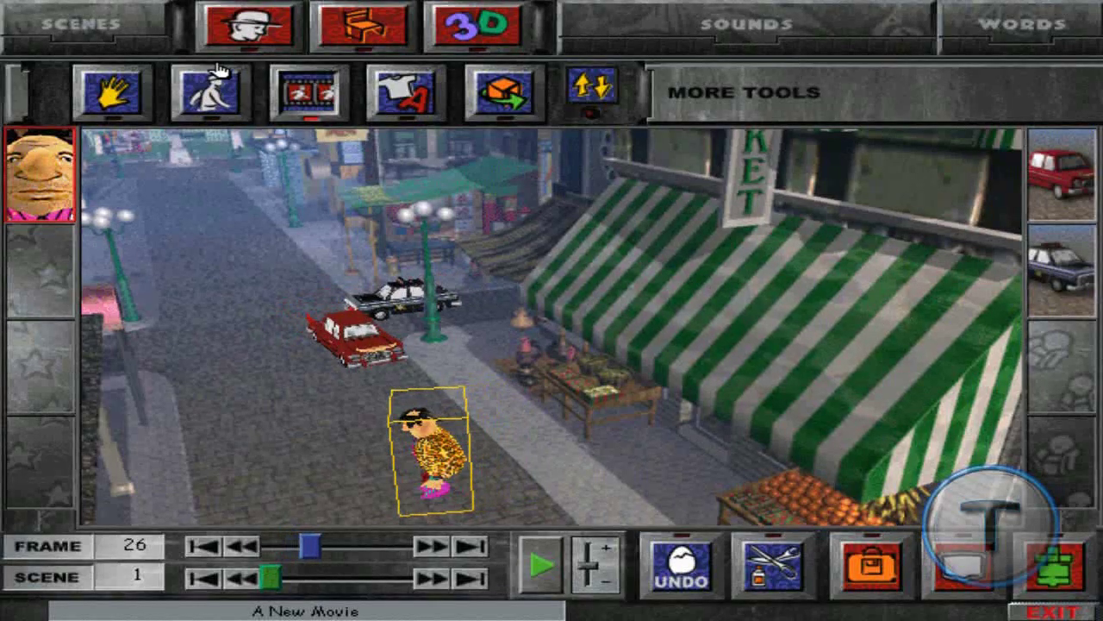
- Switch the actor to the Jump action and record the jump
{"action": "left_click", "coordinate": [225, 98]}
{"action": "left_click", "coordinate": [420, 424]}
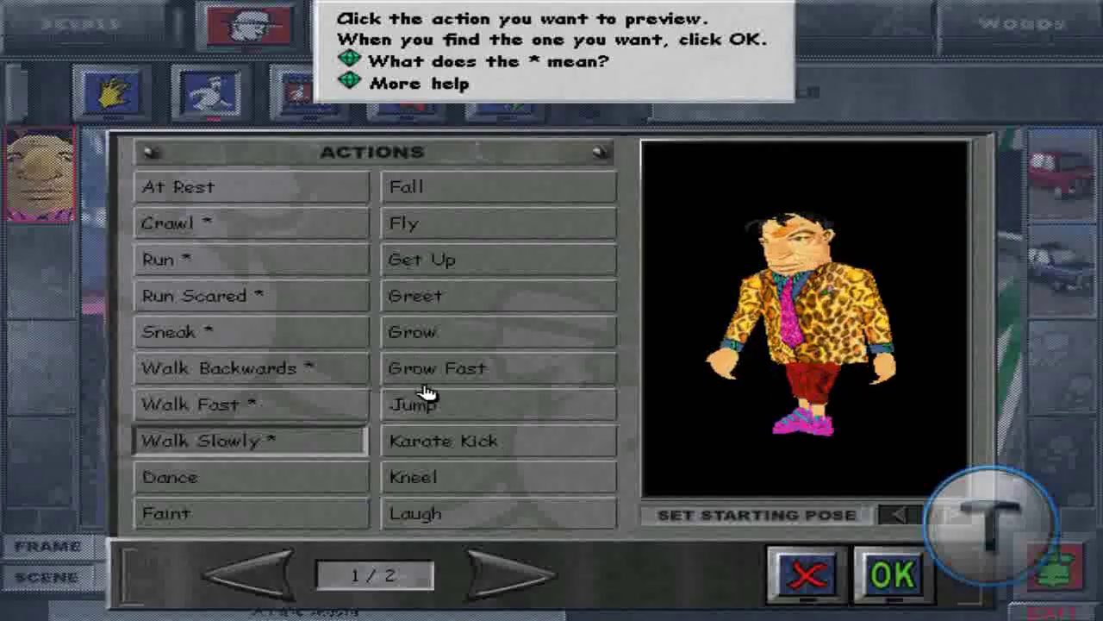
{"action": "left_click", "coordinate": [470, 405]}
{"action": "left_click", "coordinate": [891, 578]}
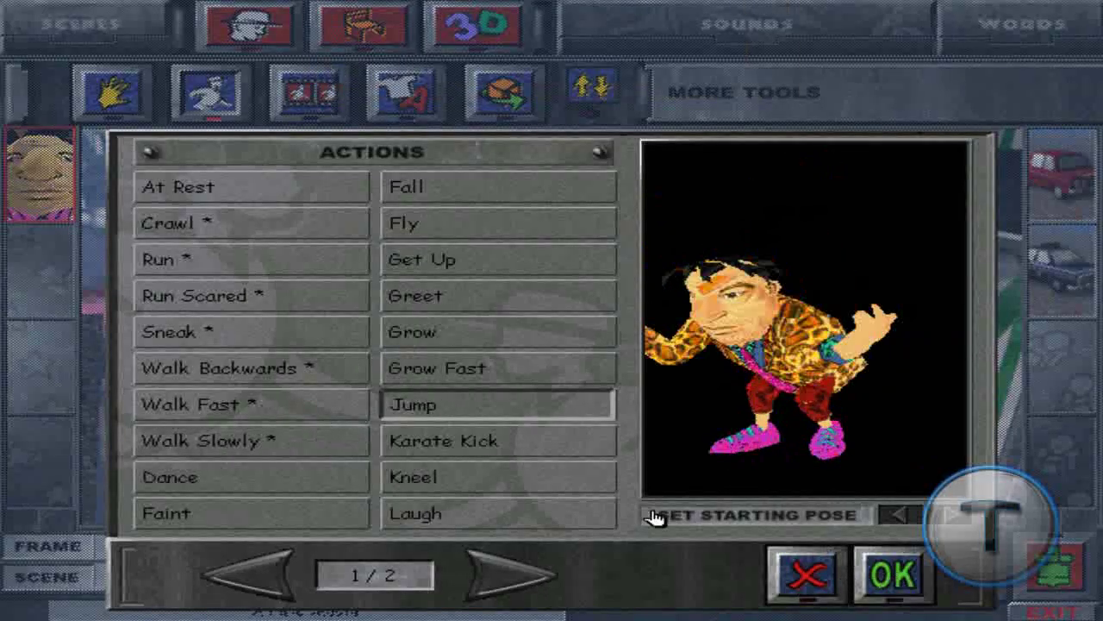
{"action": "mouse_move", "coordinate": [446, 450]}
{"action": "left_mouse_down"}
{"action": "mouse_move", "coordinate": [413, 449]}
{"action": "mouse_move", "coordinate": [401, 462]}
{"action": "mouse_move", "coordinate": [431, 455]}
{"action": "mouse_move", "coordinate": [402, 302]}
{"action": "left_mouse_up"}
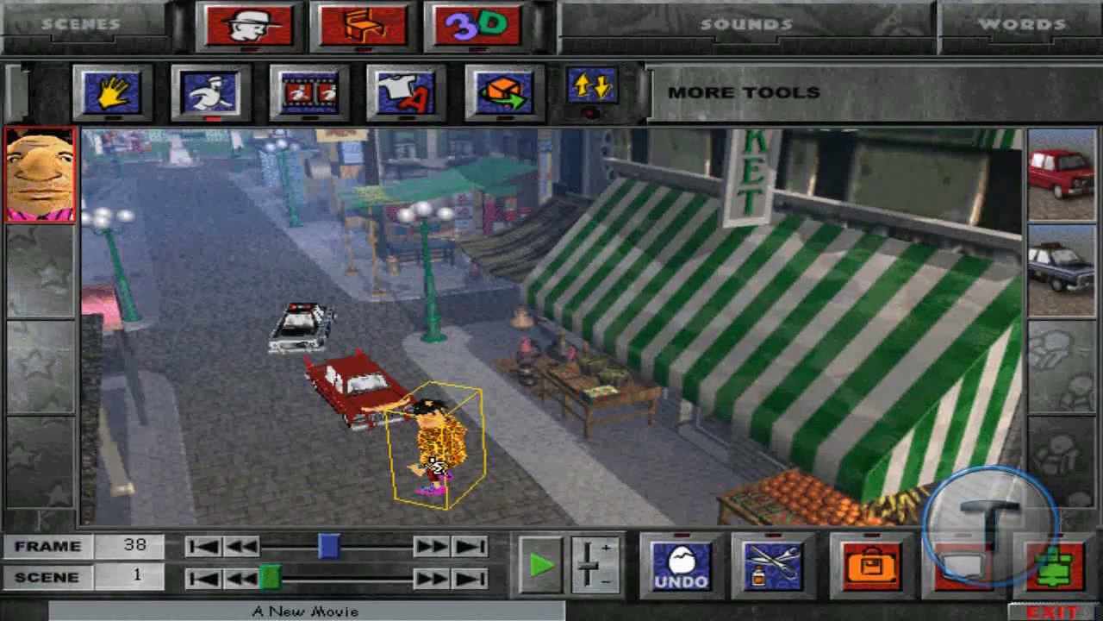
- Switch the actor to Run and record it running left across the street out of view
{"action": "left_click", "coordinate": [431, 448]}
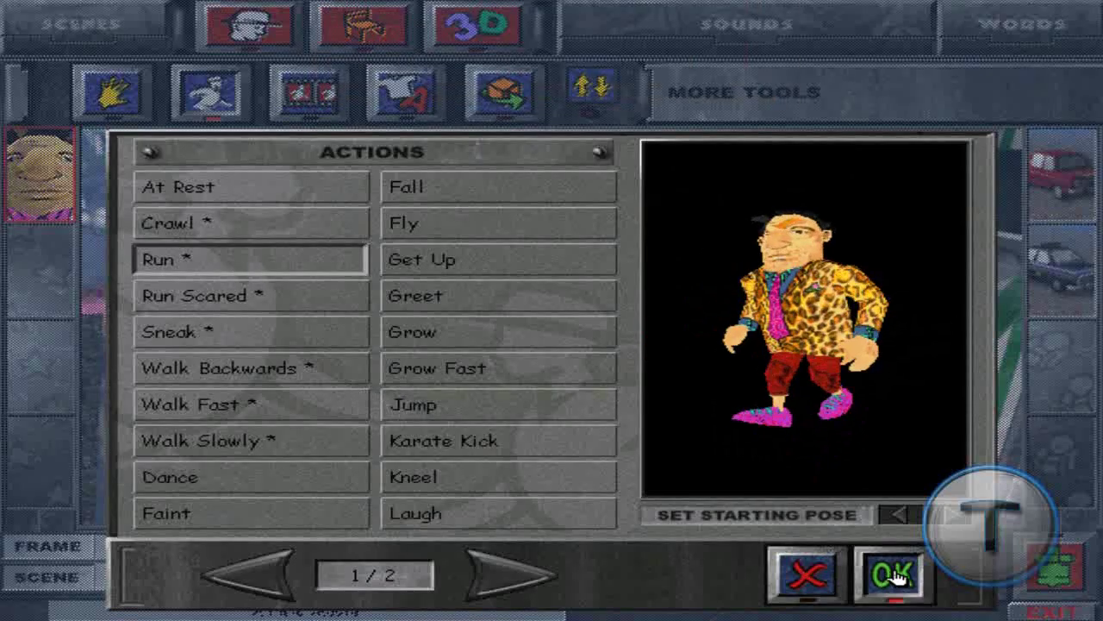
{"action": "left_click", "coordinate": [874, 574]}
{"action": "mouse_move", "coordinate": [414, 449]}
{"action": "left_mouse_down"}
{"action": "mouse_move", "coordinate": [370, 466]}
{"action": "mouse_move", "coordinate": [203, 470]}
{"action": "mouse_move", "coordinate": [129, 444]}
{"action": "mouse_move", "coordinate": [99, 375]}
{"action": "mouse_move", "coordinate": [103, 354]}
{"action": "left_mouse_up"}
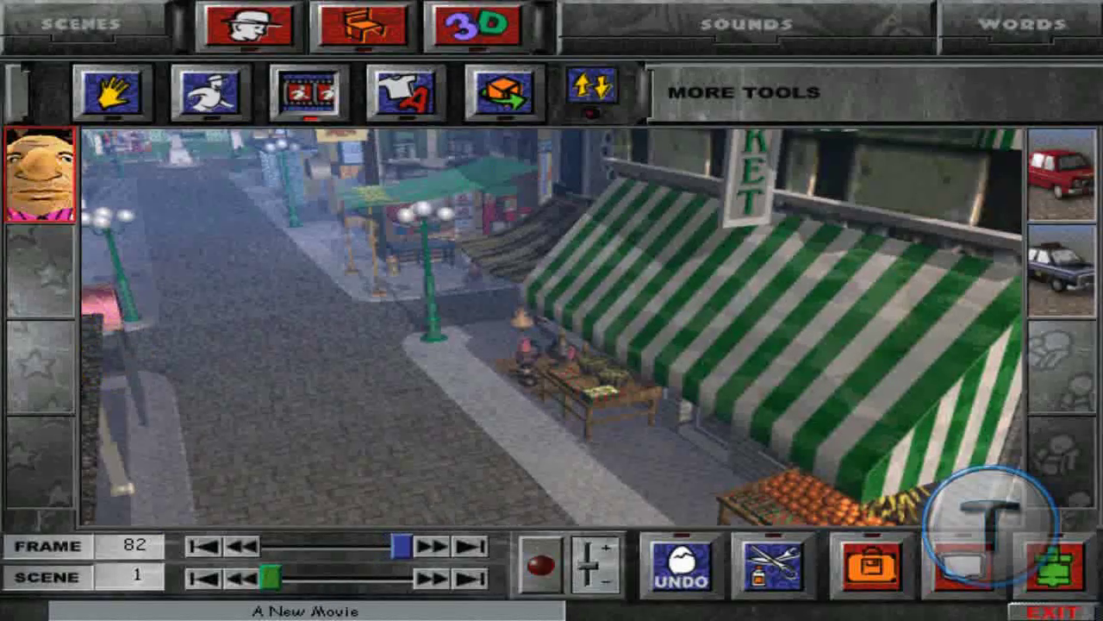
{"action": "left_click_drag", "start_coordinate": [207, 563], "coordinate": [321, 596]}
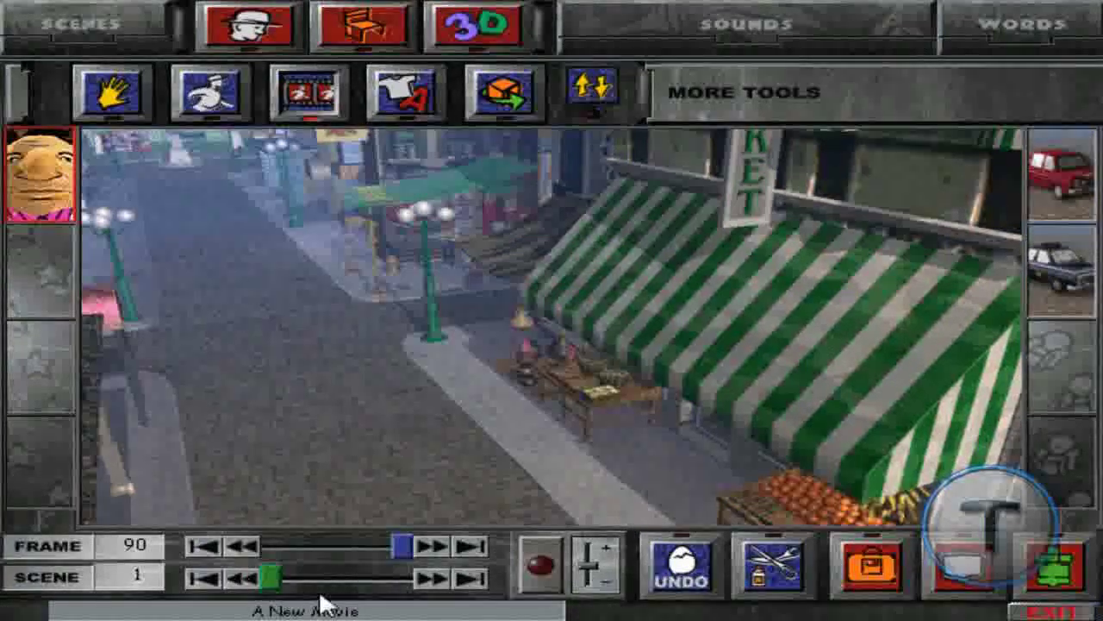
- Rewind the movie and play it through from the start, then stop
{"action": "left_click", "coordinate": [200, 551]}
{"action": "left_click", "coordinate": [552, 563]}
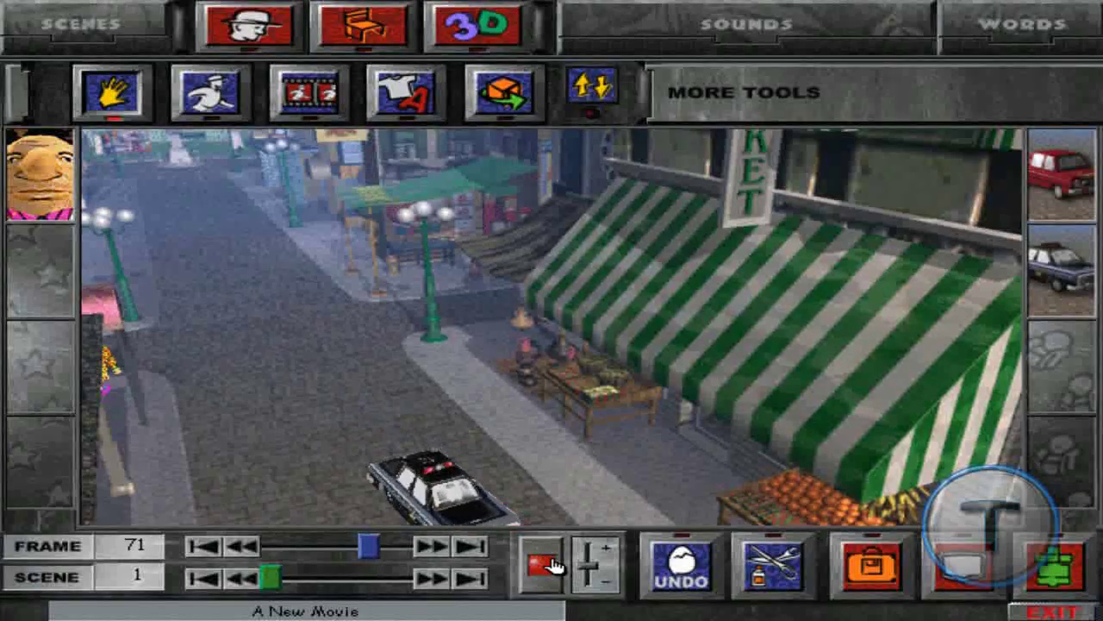
{"action": "left_click", "coordinate": [551, 565]}
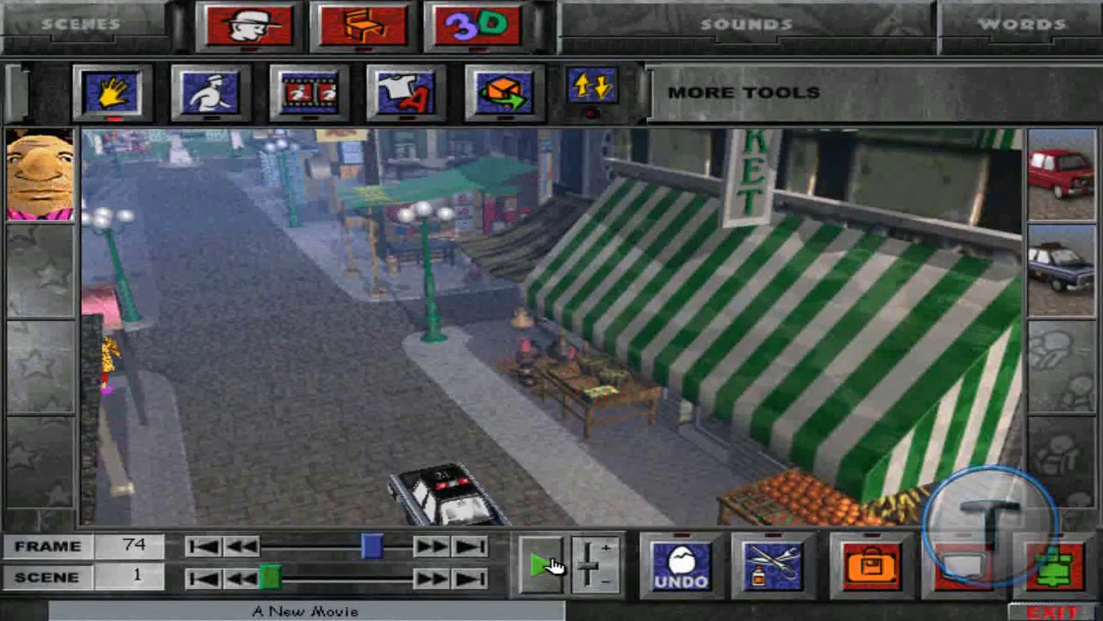
- Save the movie as 'A New Movie', replacing the existing file, and go to the building map
{"action": "left_click", "coordinate": [865, 549]}
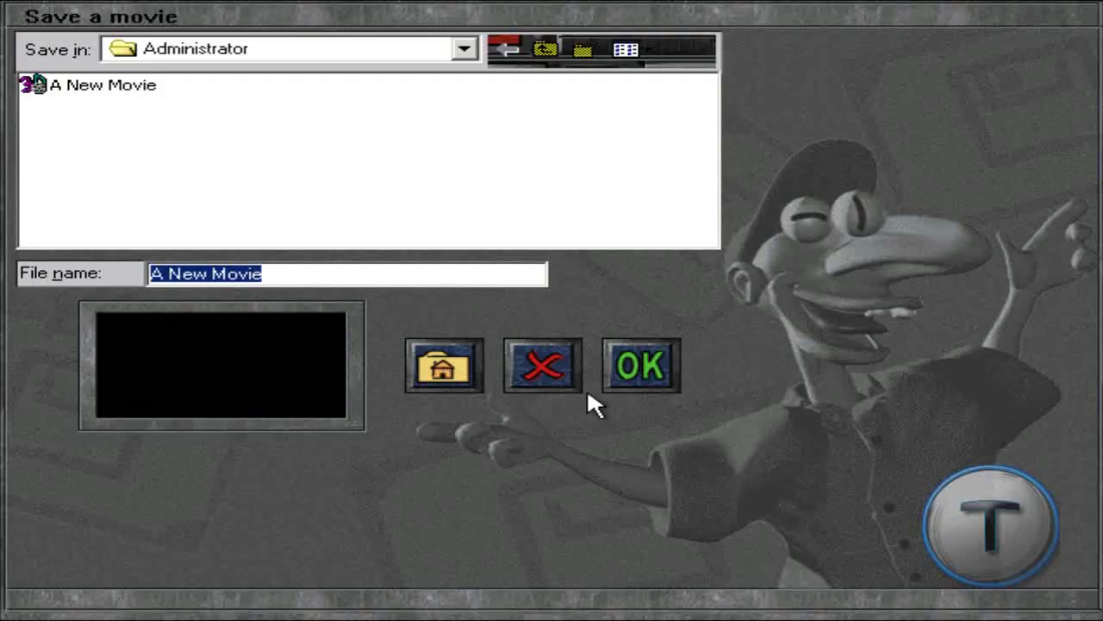
{"action": "left_click", "coordinate": [143, 86]}
{"action": "left_click", "coordinate": [641, 365]}
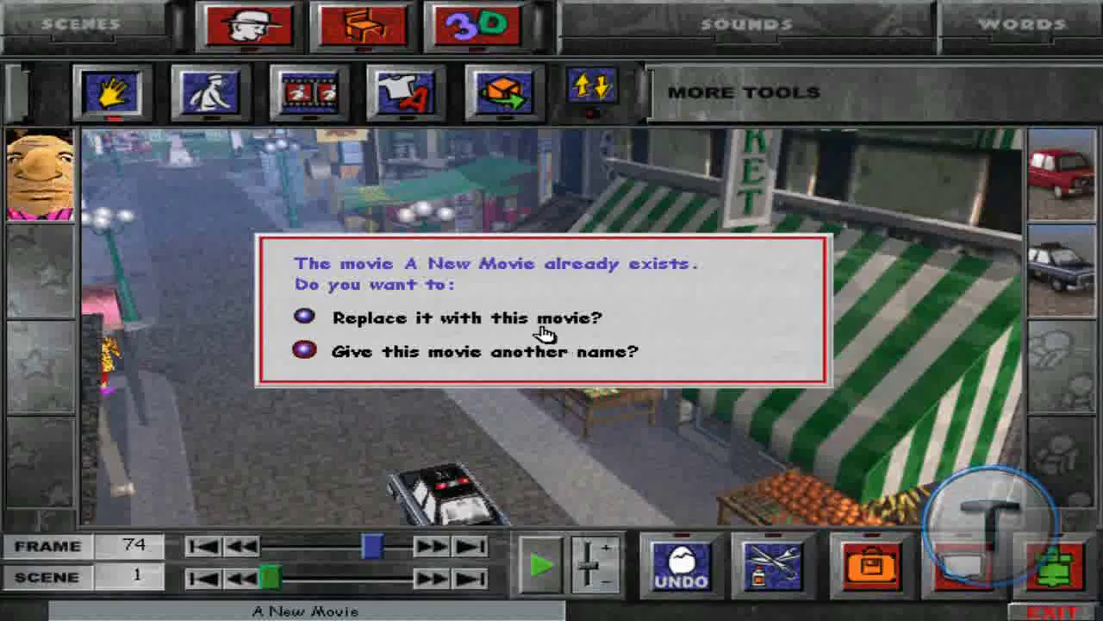
{"action": "left_click", "coordinate": [746, 321]}
{"action": "left_click", "coordinate": [1052, 570]}
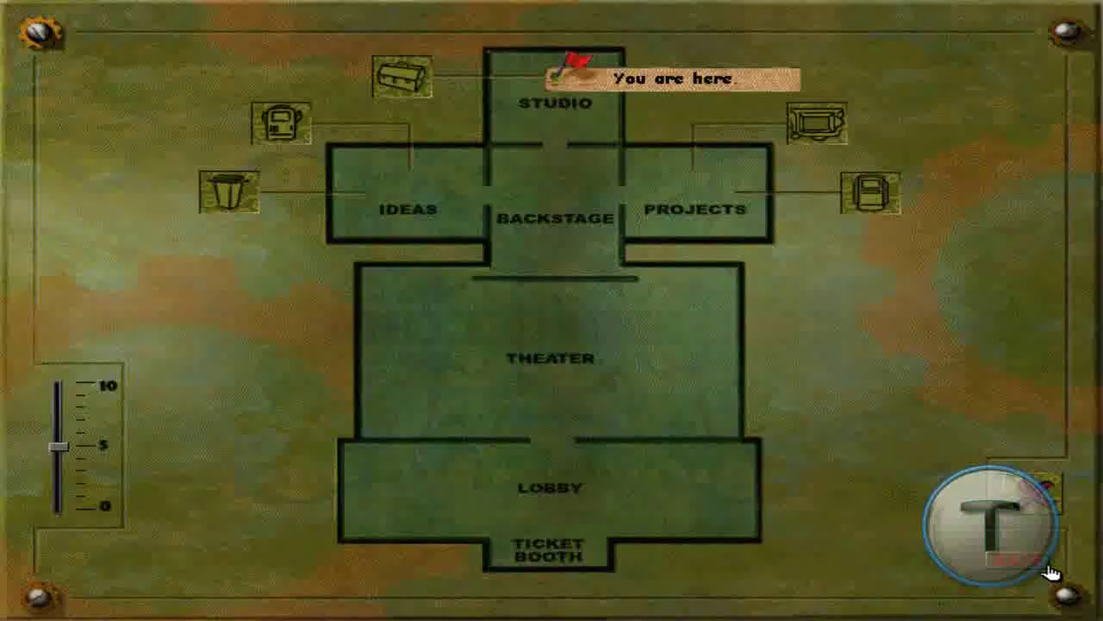
- Go to the Lobby and look over at the snack bar and back
{"action": "left_click", "coordinate": [697, 481]}
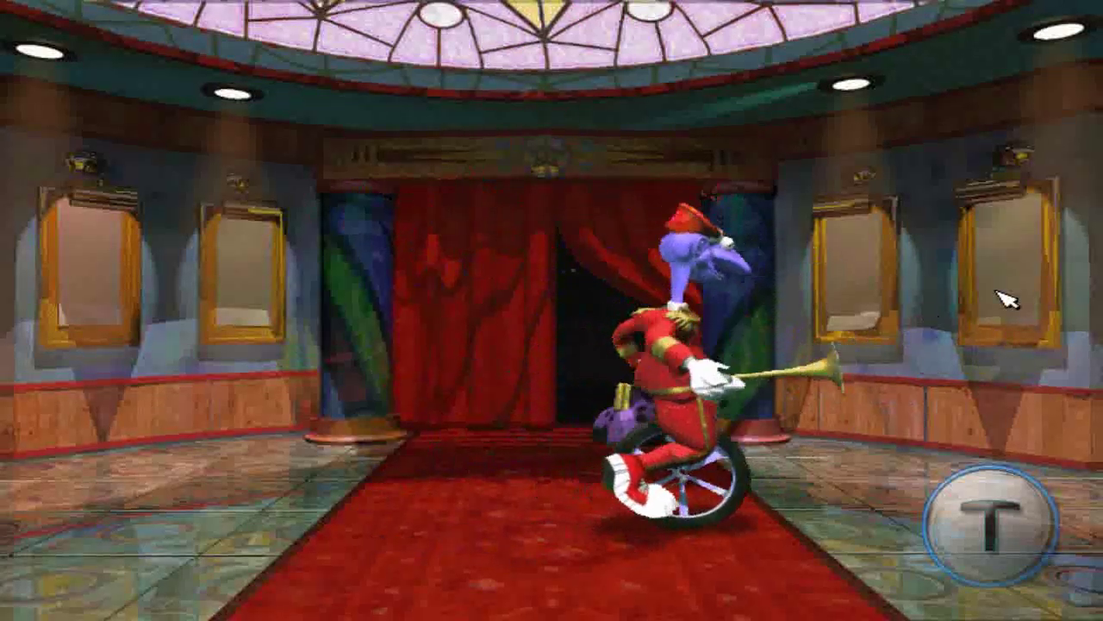
{"action": "left_click", "coordinate": [1026, 297]}
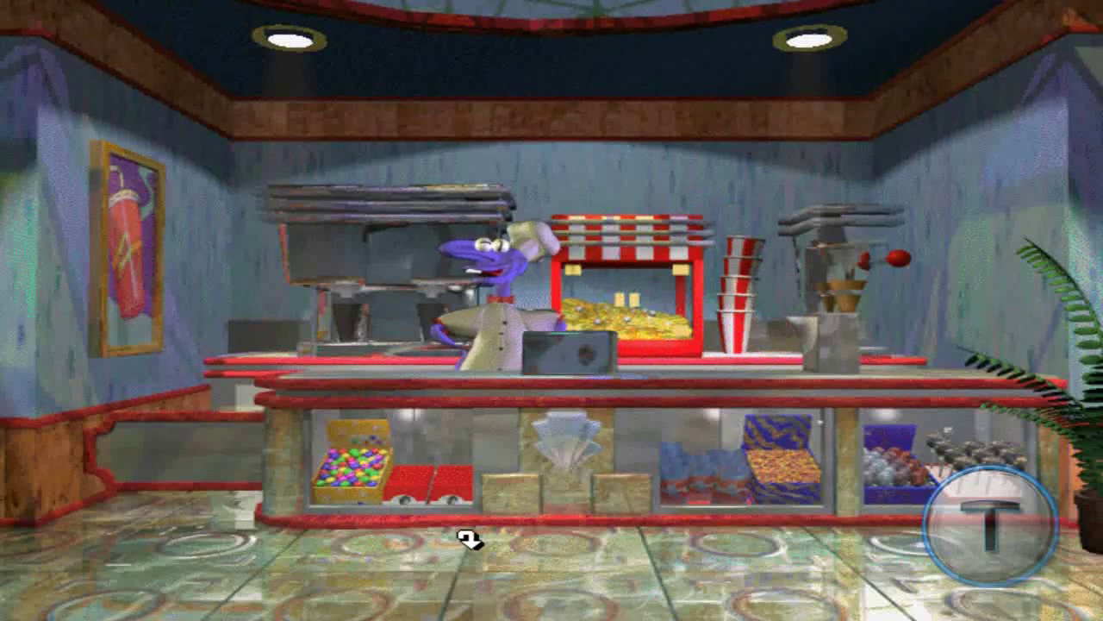
{"action": "left_click", "coordinate": [15, 329]}
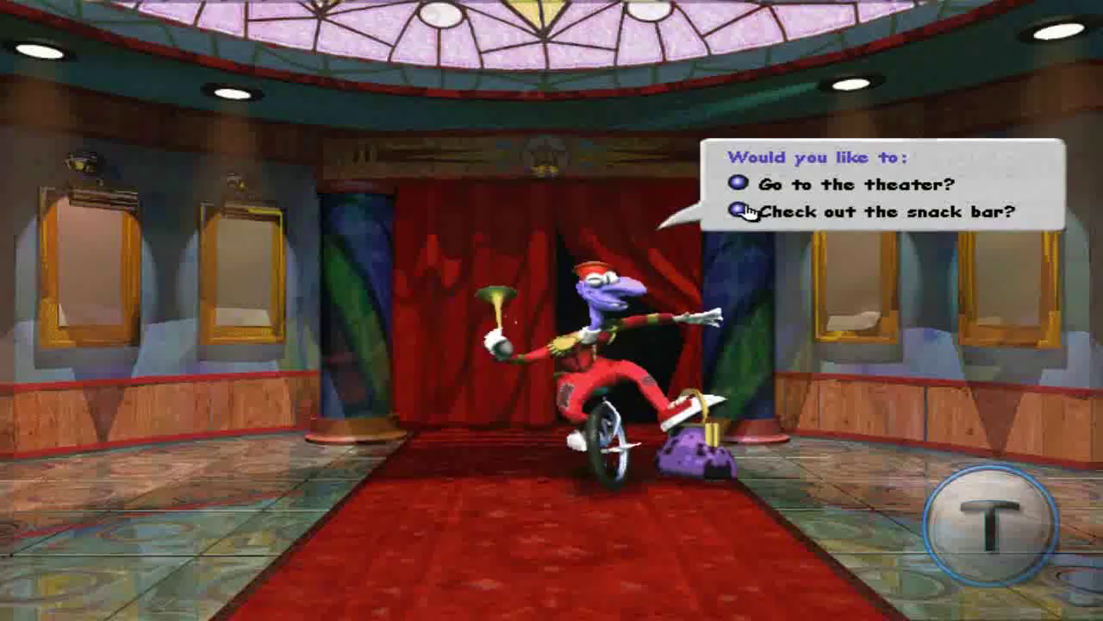
- Enter the theater, decline watching a movie, and exit to the studio hallway
{"action": "left_click", "coordinate": [844, 188]}
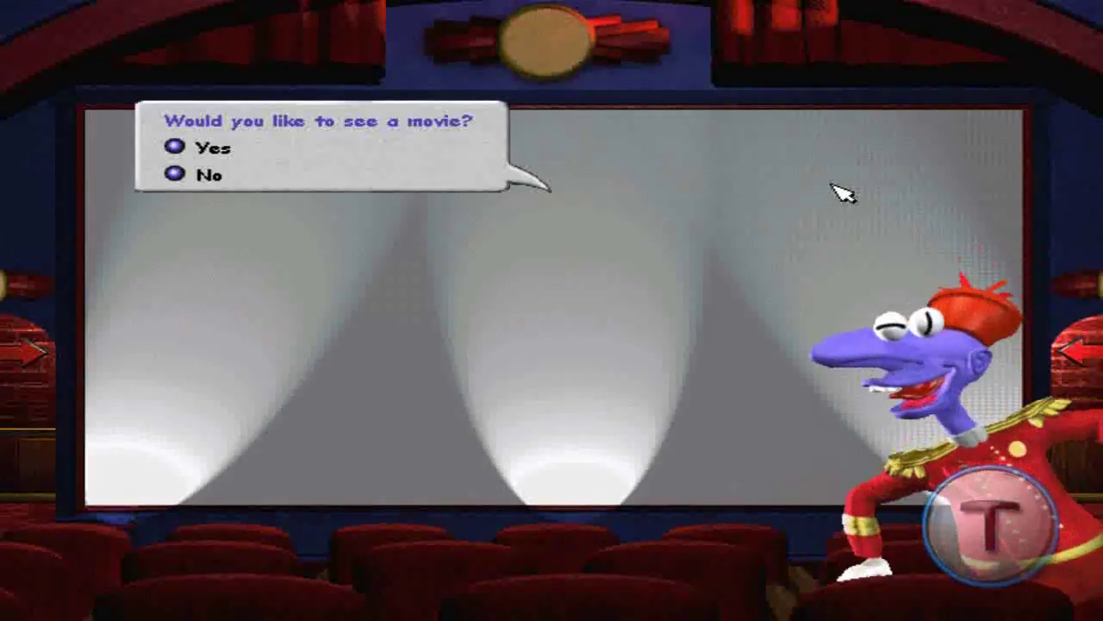
{"action": "left_click", "coordinate": [209, 175]}
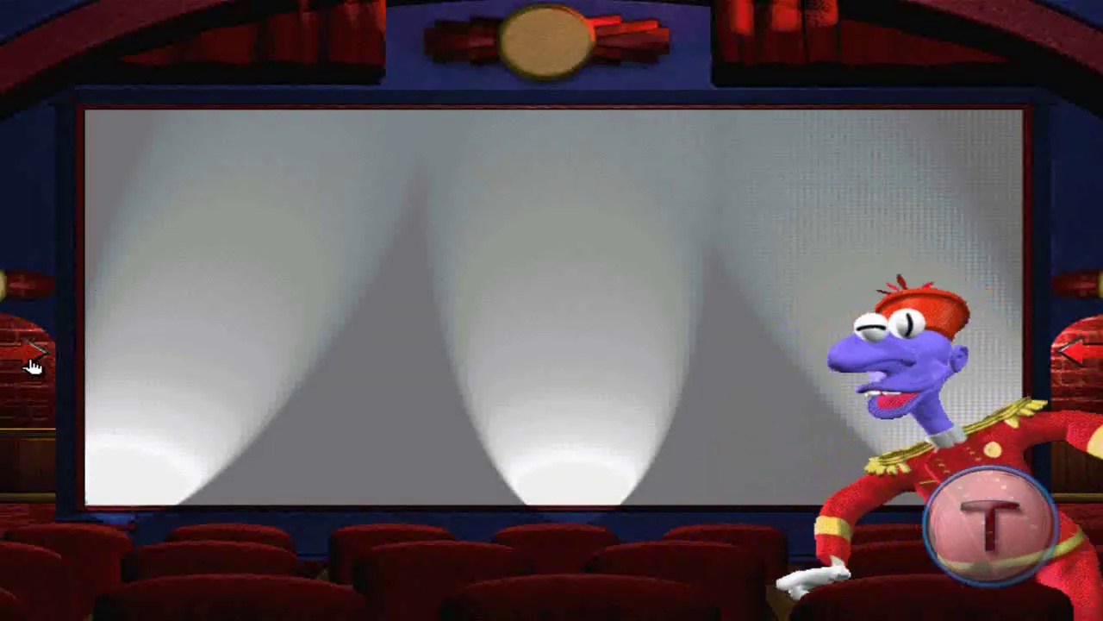
{"action": "left_click", "coordinate": [30, 366]}
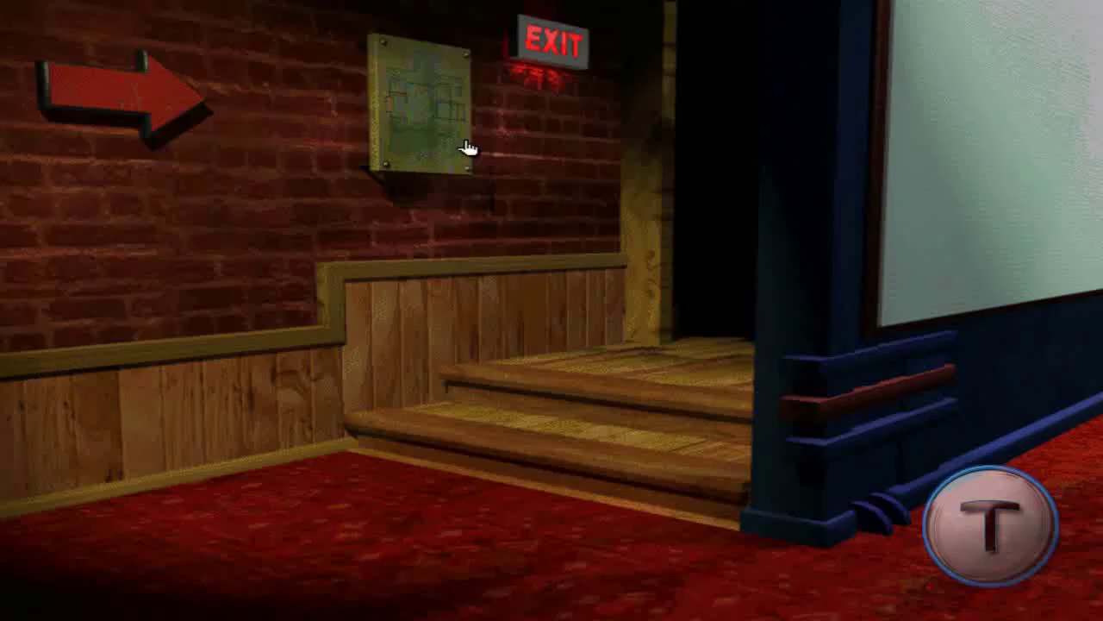
{"action": "left_click", "coordinate": [705, 141]}
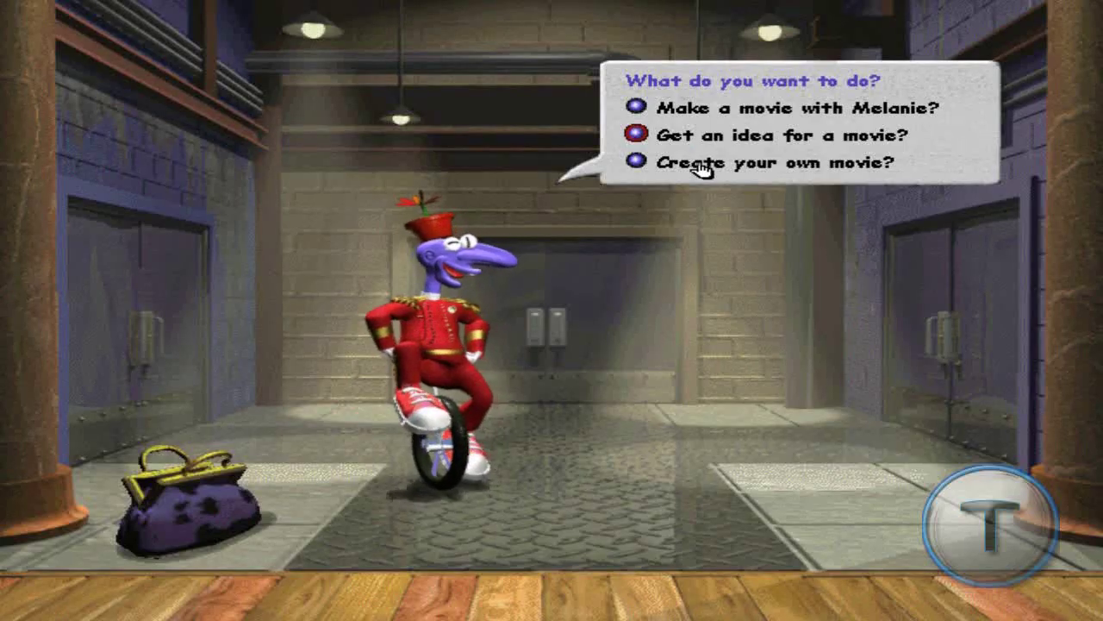
- Choose Get an idea, visit the Ideas and Projects rooms, and return to the hallway
{"action": "left_click", "coordinate": [716, 140]}
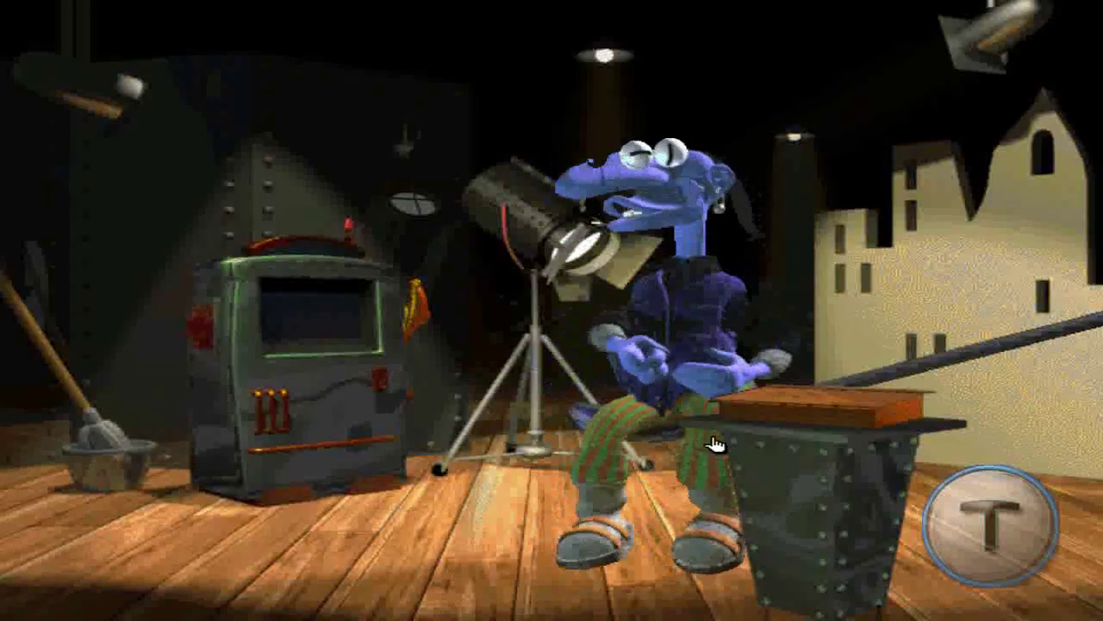
{"action": "left_click", "coordinate": [720, 281]}
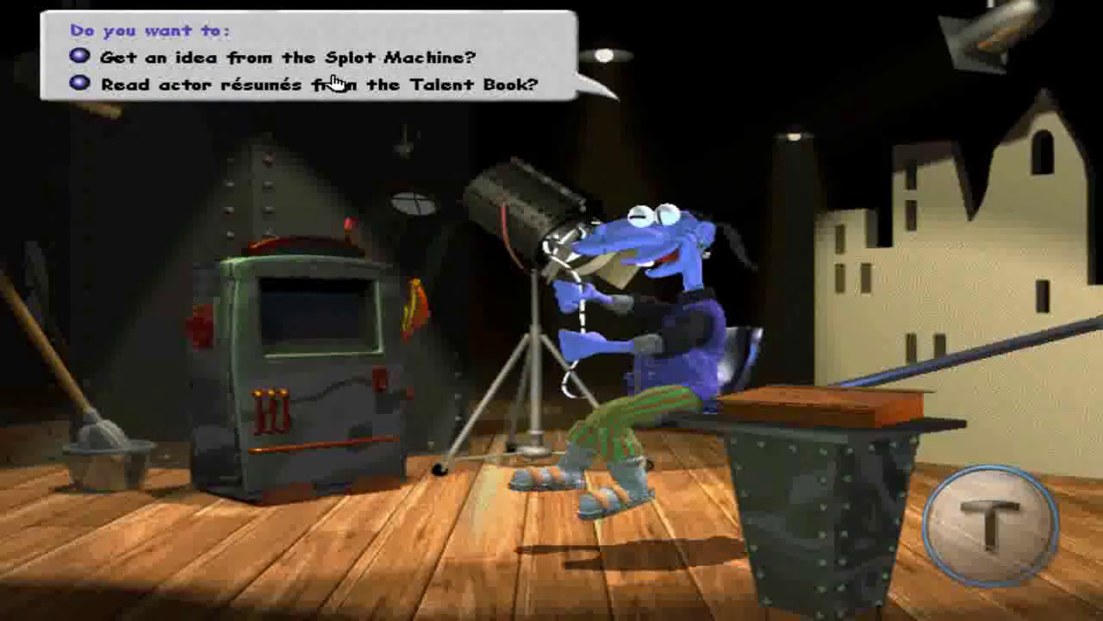
{"action": "left_click", "coordinate": [468, 595]}
{"action": "left_click", "coordinate": [521, 415]}
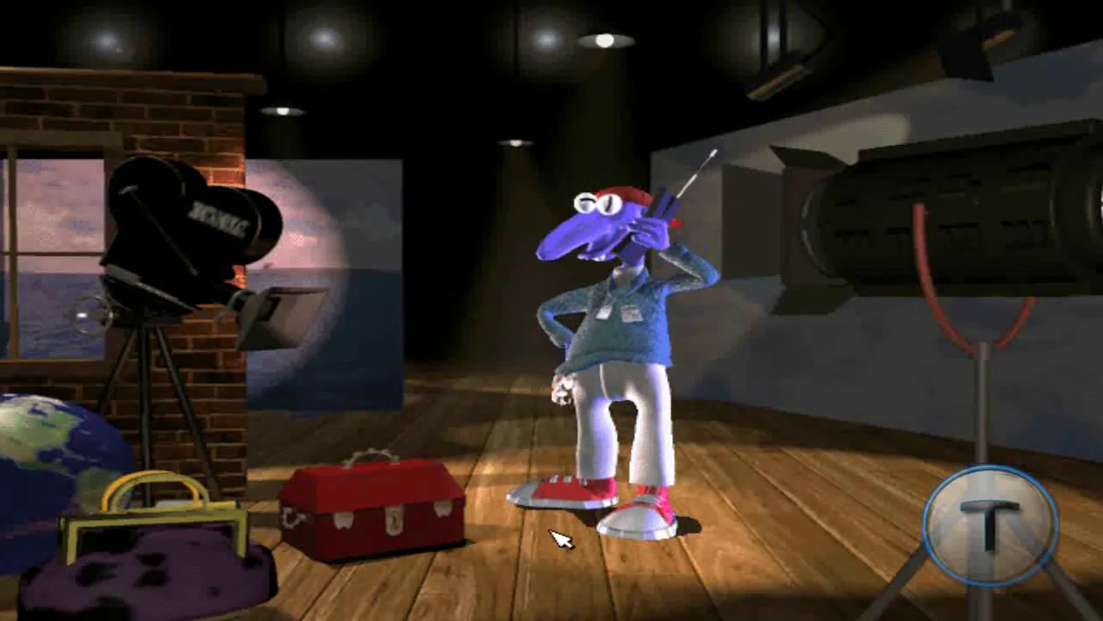
{"action": "left_click", "coordinate": [546, 585]}
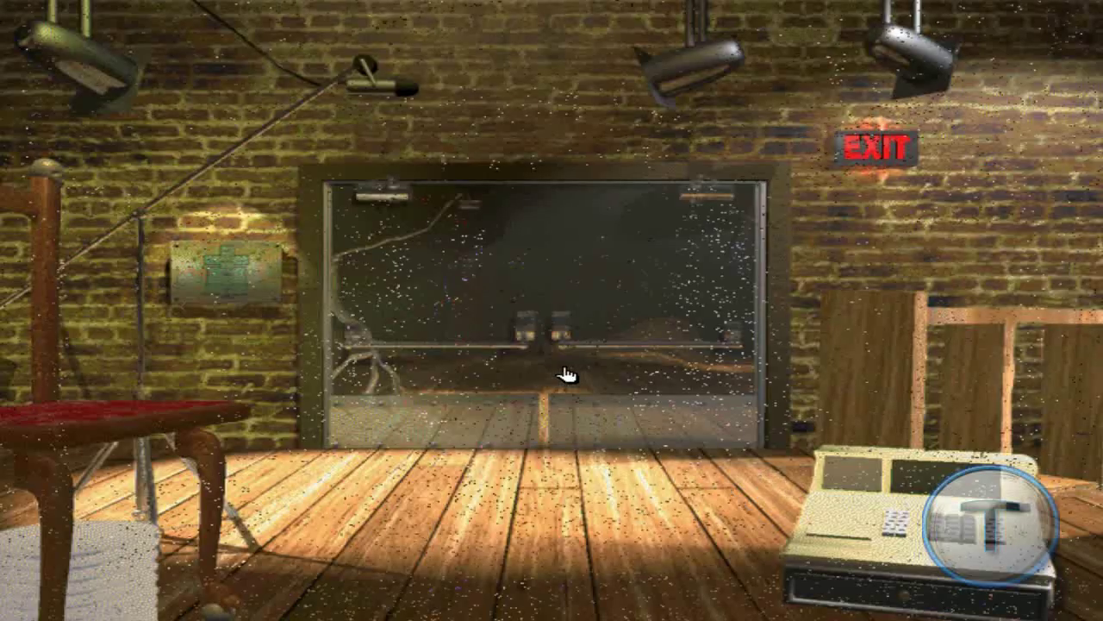
{"action": "left_click", "coordinate": [567, 374]}
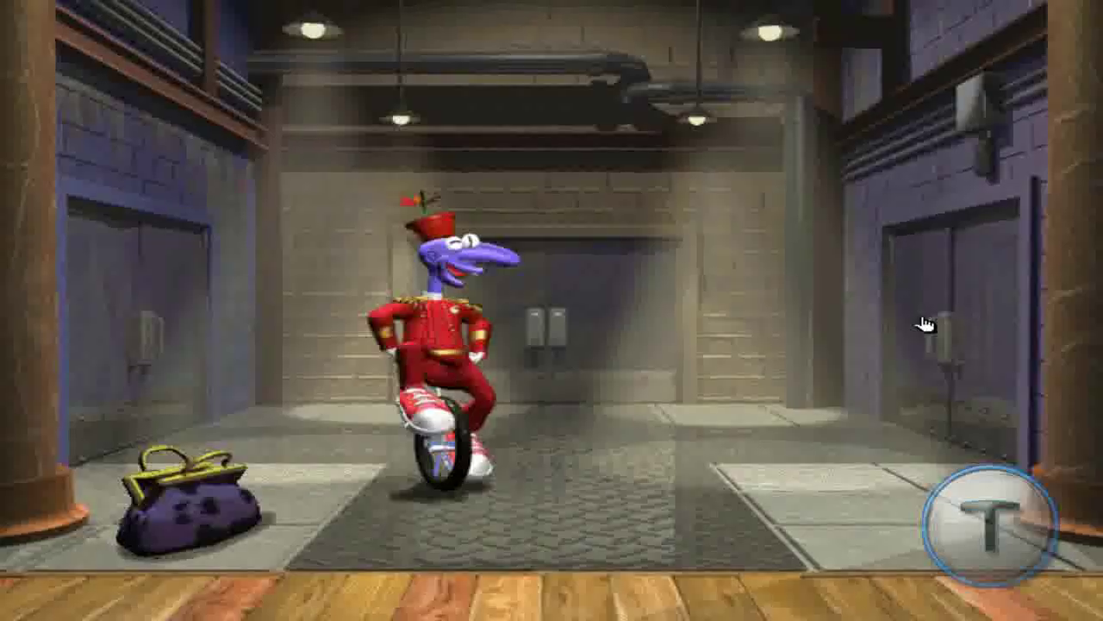
- Leave the hallway through the theater and exit out to the ticket booth
{"action": "left_click", "coordinate": [402, 606]}
{"action": "left_click", "coordinate": [131, 412]}
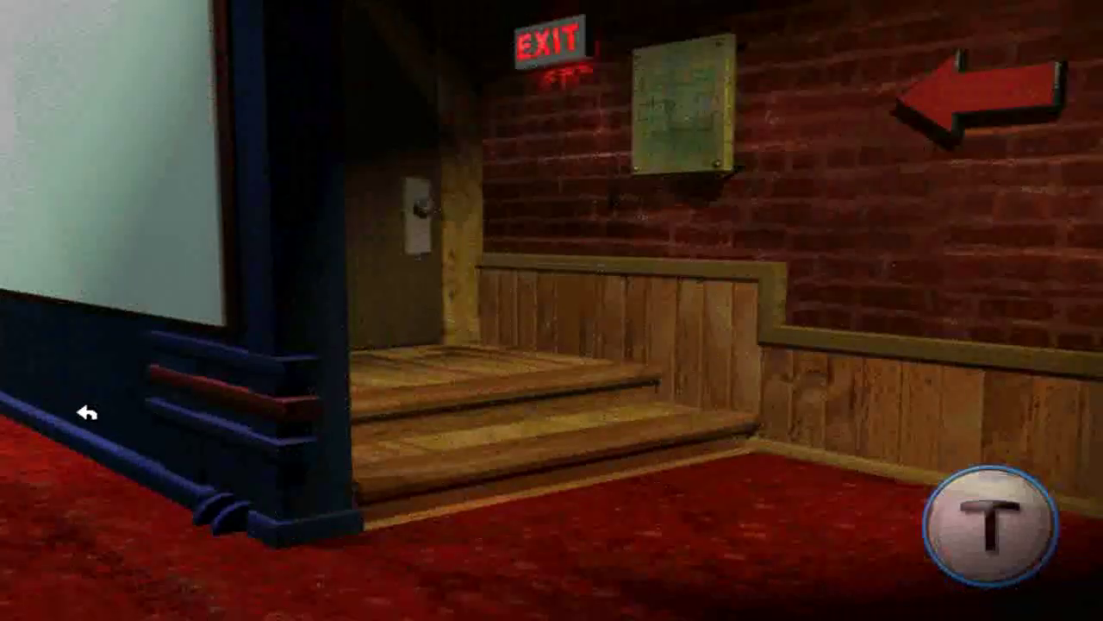
{"action": "left_click", "coordinate": [86, 418]}
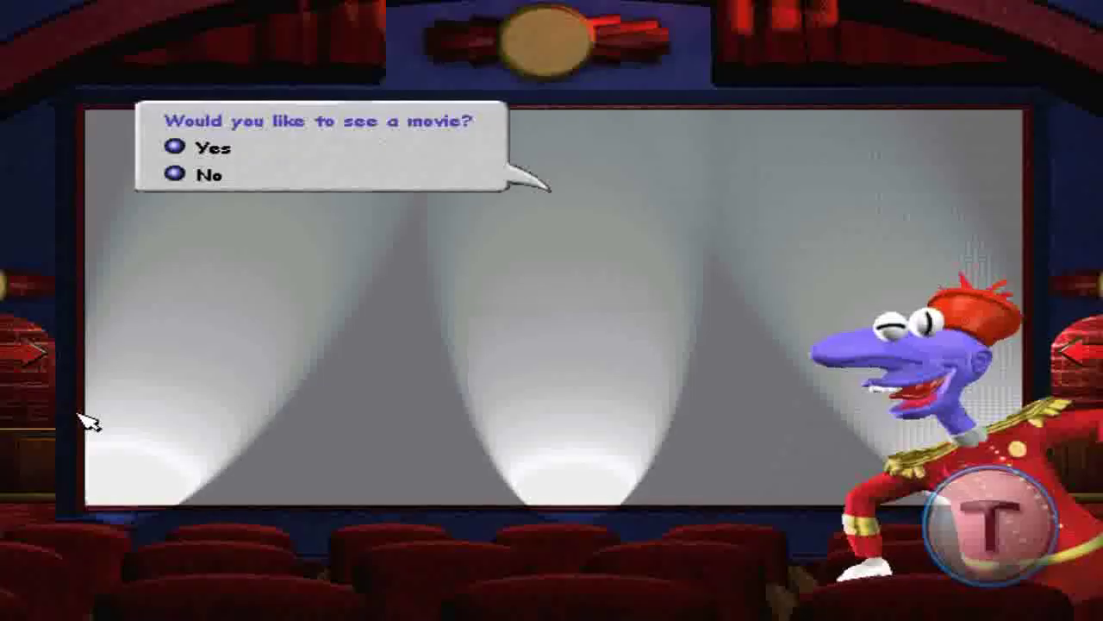
{"action": "left_click", "coordinate": [25, 406]}
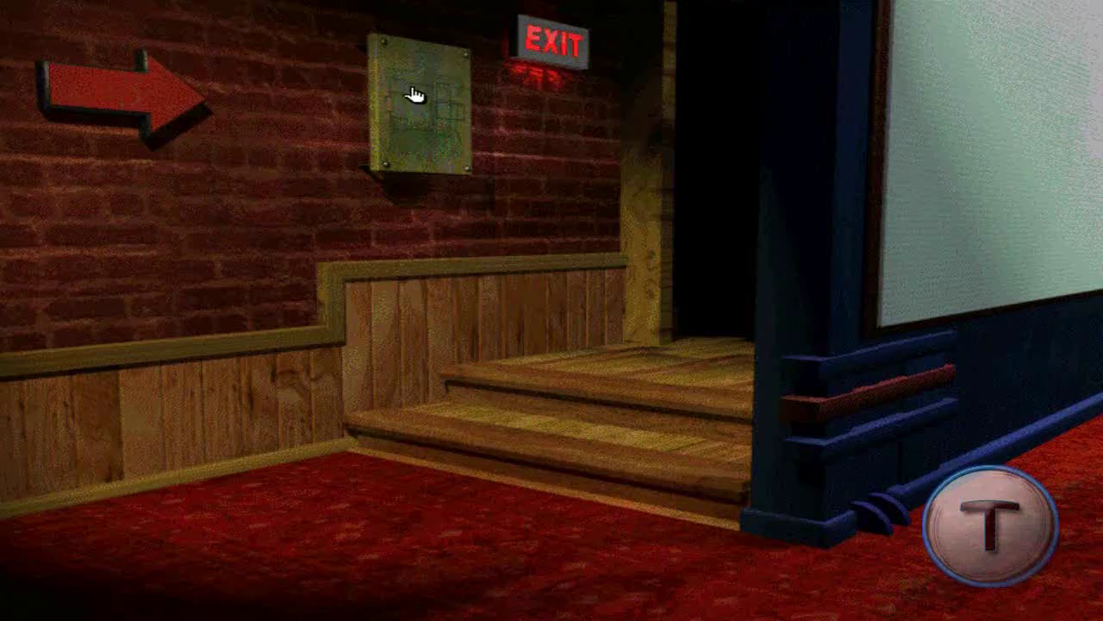
{"action": "left_click", "coordinate": [539, 553]}
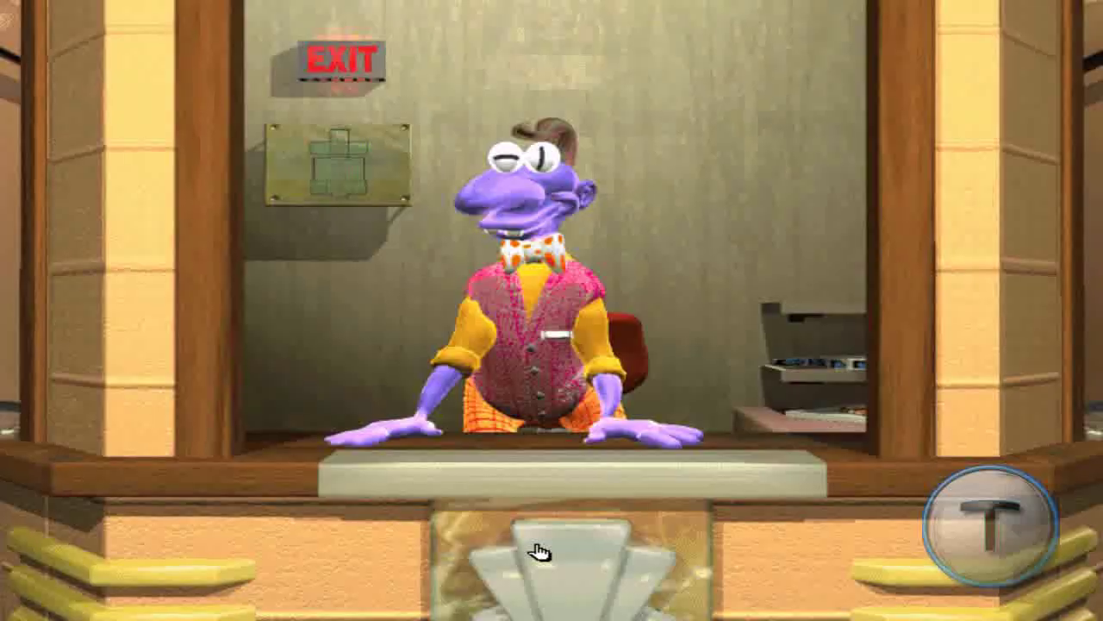